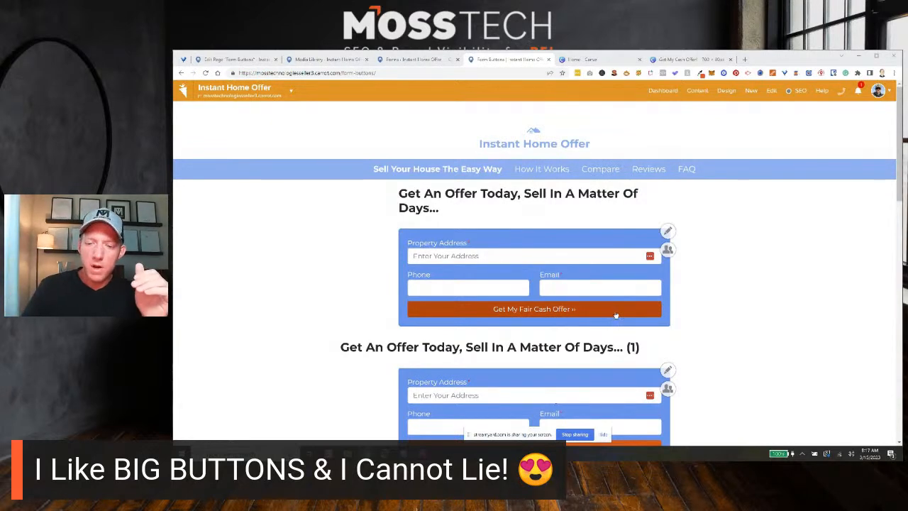
Review all the forms on the Form Buttons page, comparing the default submit button with the larger image buttons.
scroll(716, 296, down, 1)
scroll(721, 295, down, 1)
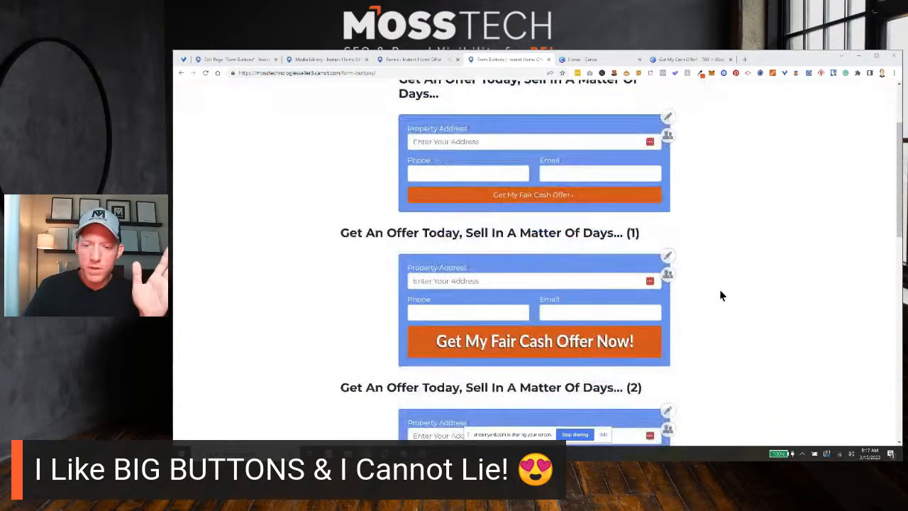
scroll(726, 251, down, 1)
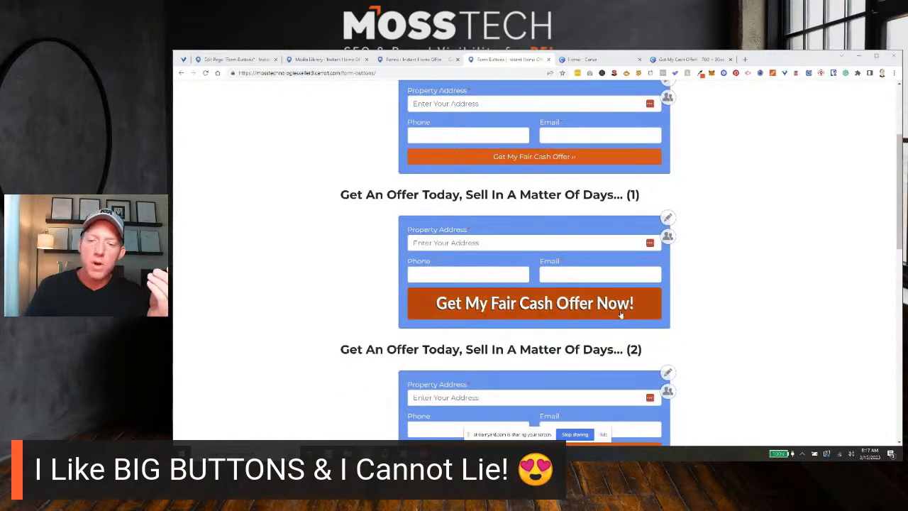
scroll(618, 310, down, 1)
scroll(593, 273, down, 1)
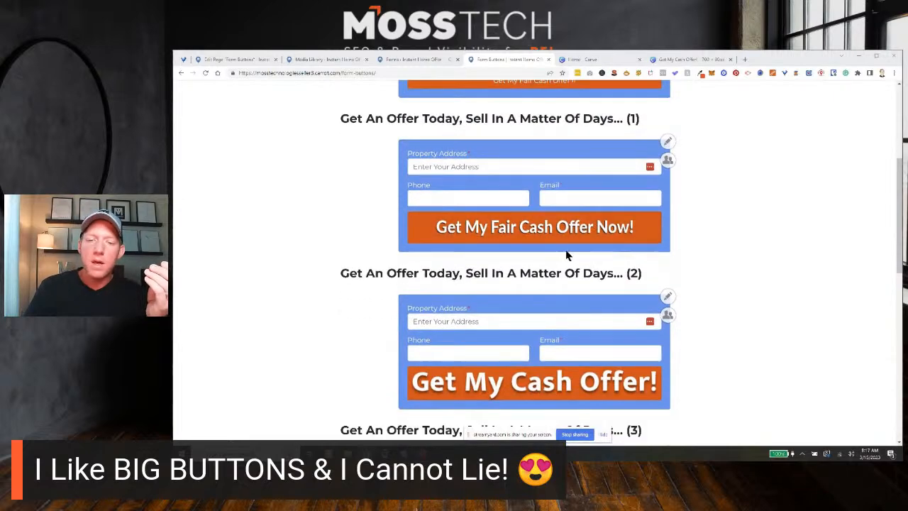
scroll(515, 214, down, 1)
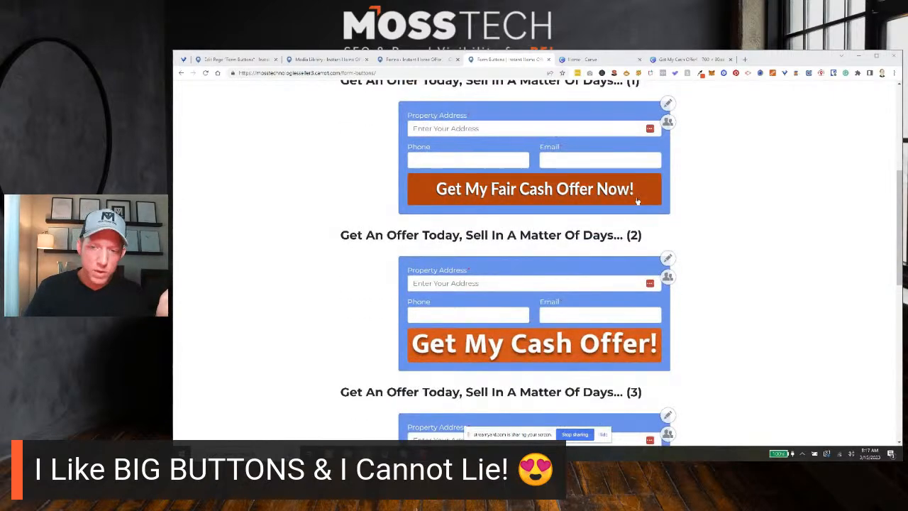
scroll(681, 204, down, 1)
scroll(635, 268, down, 1)
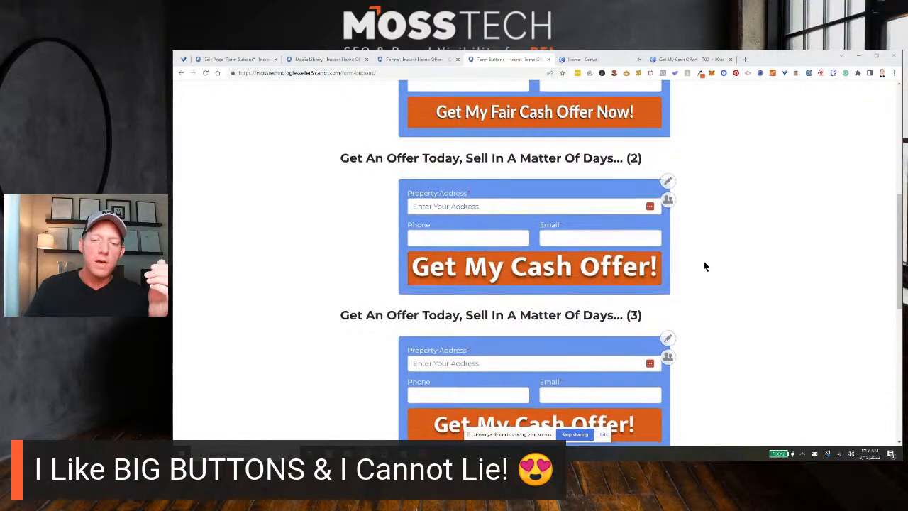
scroll(703, 261, down, 1)
scroll(704, 264, down, 1)
scroll(705, 264, down, 3)
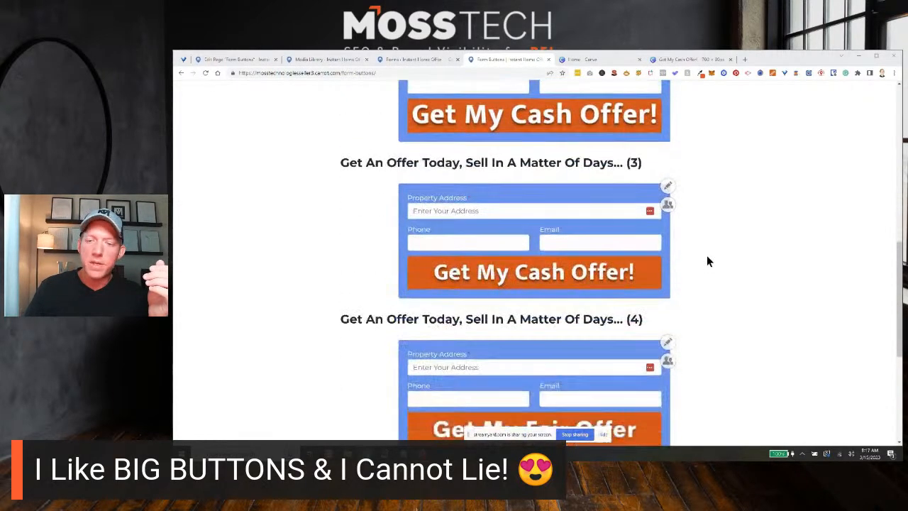
scroll(564, 234, up, 1)
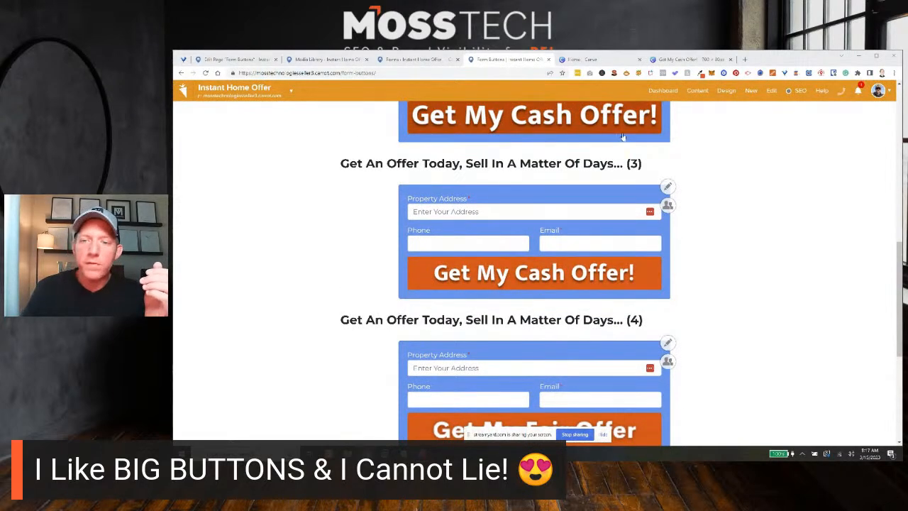
scroll(684, 203, down, 2)
scroll(695, 225, down, 1)
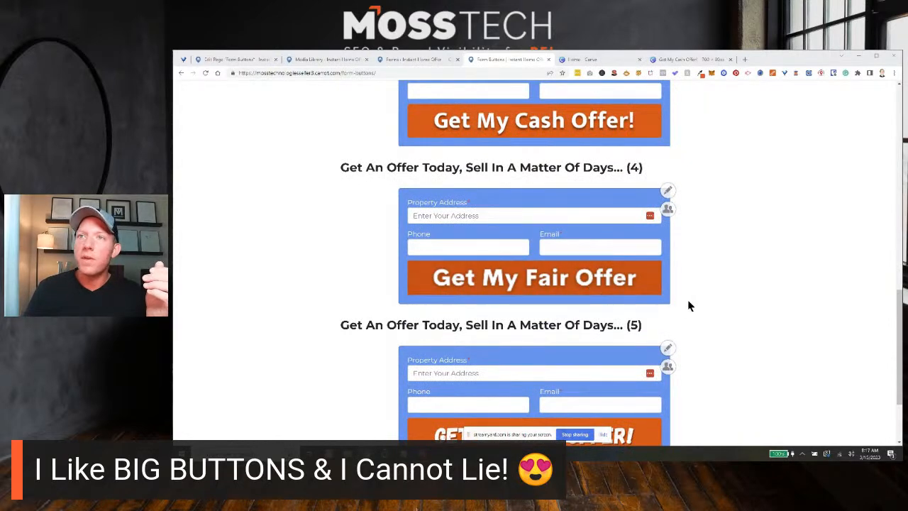
scroll(700, 281, down, 2)
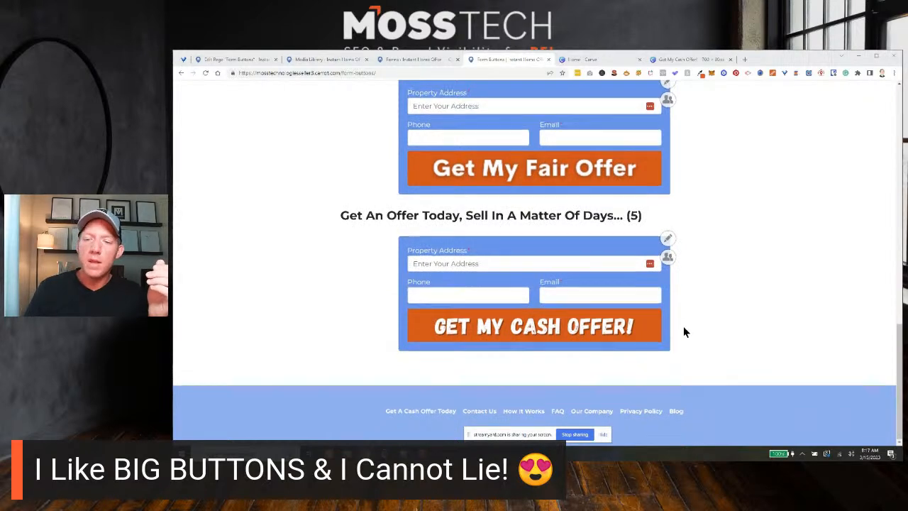
Return to the first form and compare its default button with form (1)'s "Get My Fair Cash Offer Now!" button.
scroll(685, 331, up, 1)
scroll(696, 323, up, 1)
scroll(707, 321, up, 10)
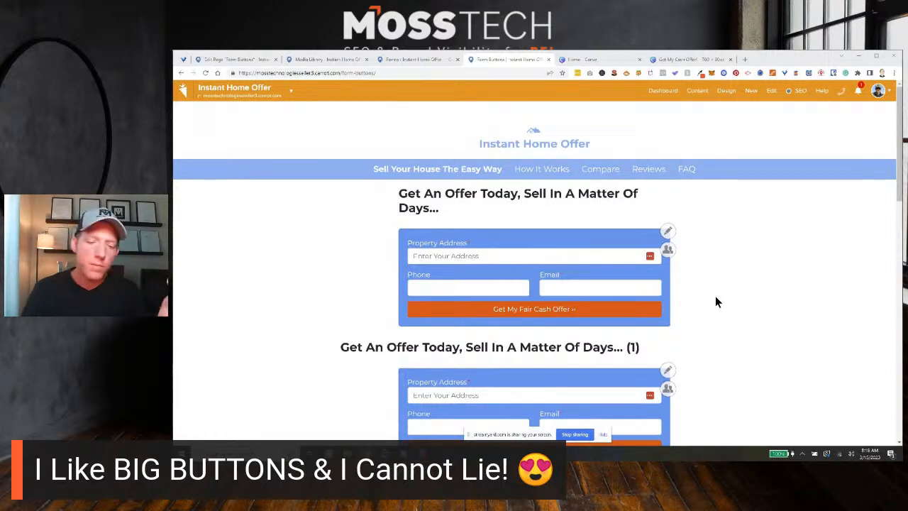
scroll(724, 292, down, 1)
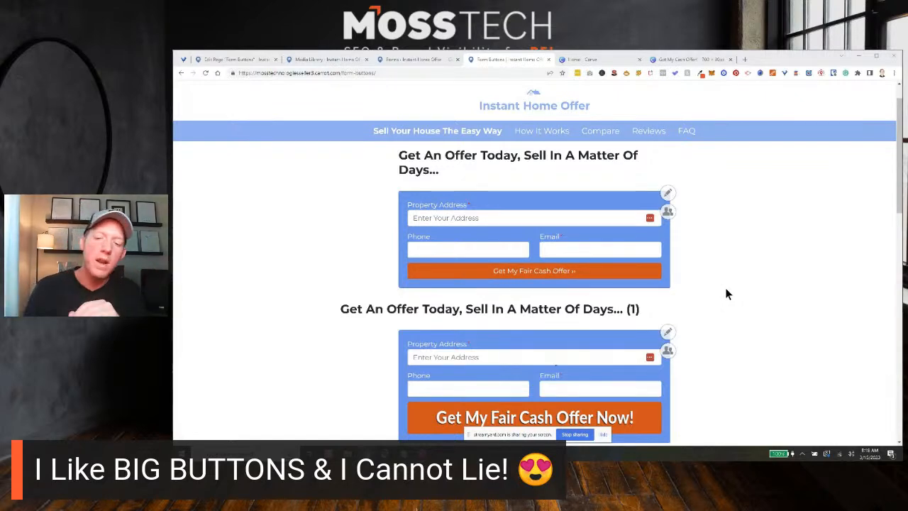
scroll(726, 276, down, 1)
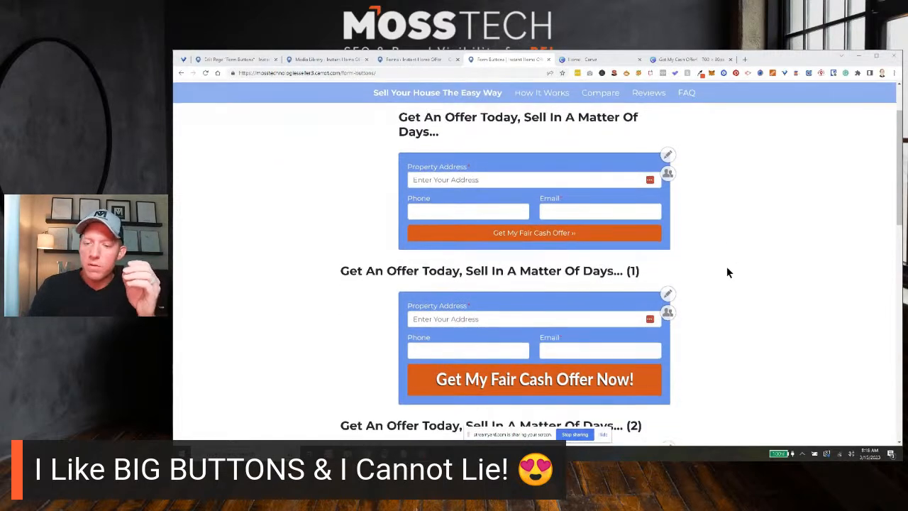
scroll(741, 266, down, 1)
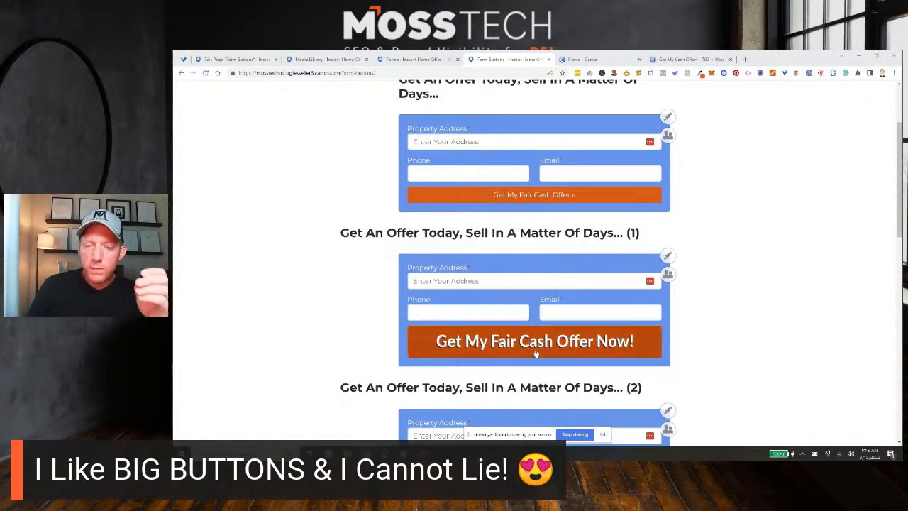
scroll(550, 310, down, 1)
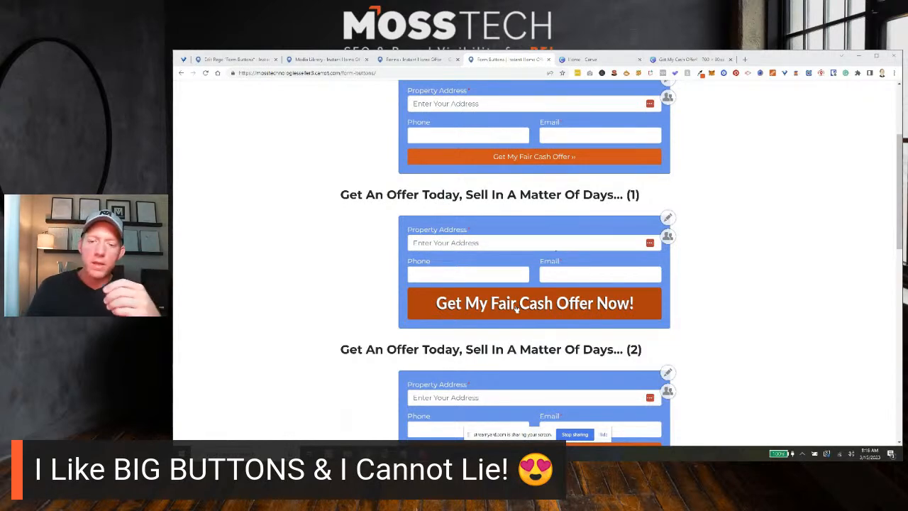
scroll(528, 300, down, 1)
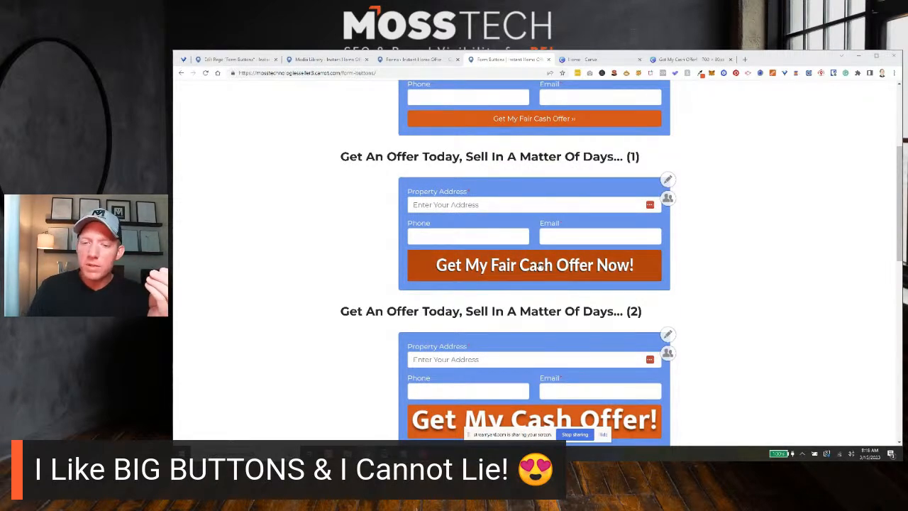
Check the image options available for the "Get My Fair Cash Offer Now!" button in form (1).
right_click(540, 267)
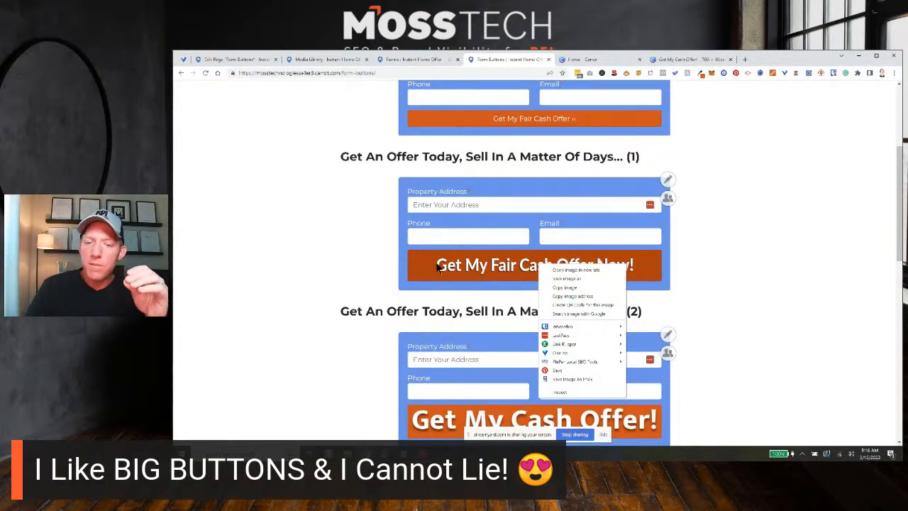
click(360, 264)
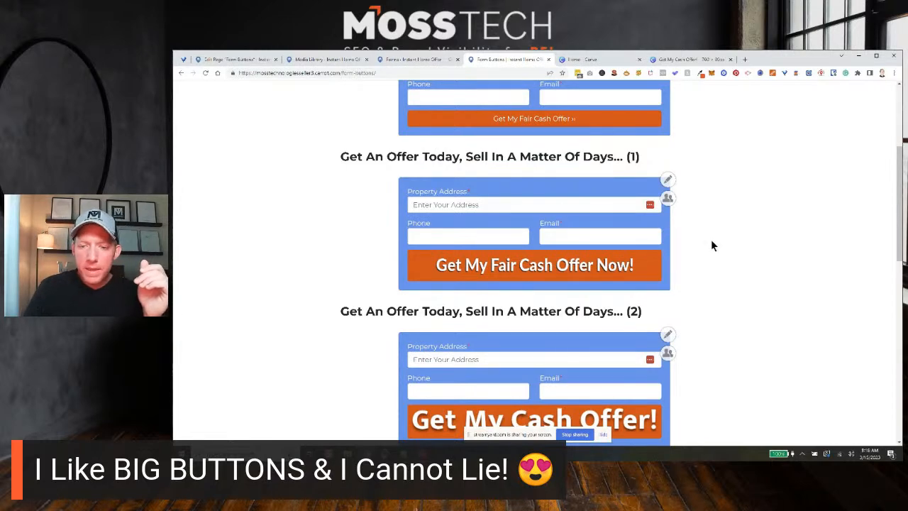
scroll(711, 241, down, 1)
scroll(589, 227, down, 1)
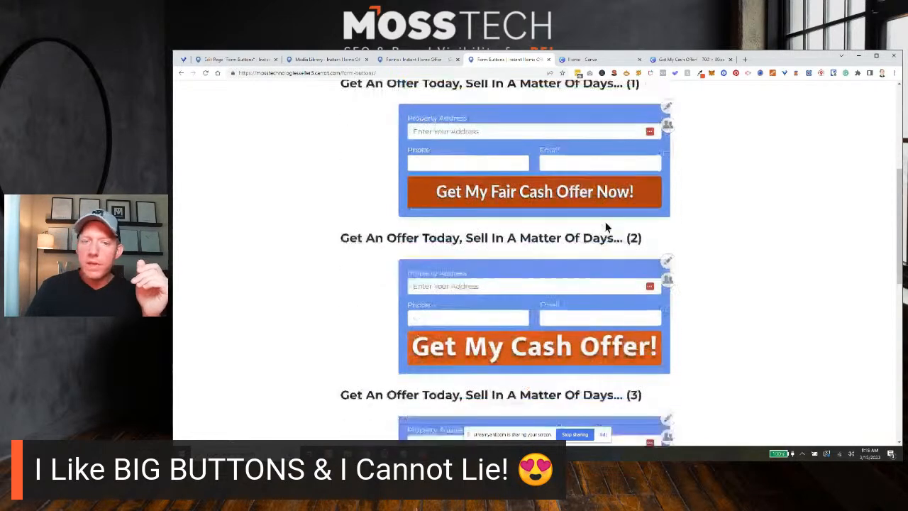
scroll(714, 244, up, 1)
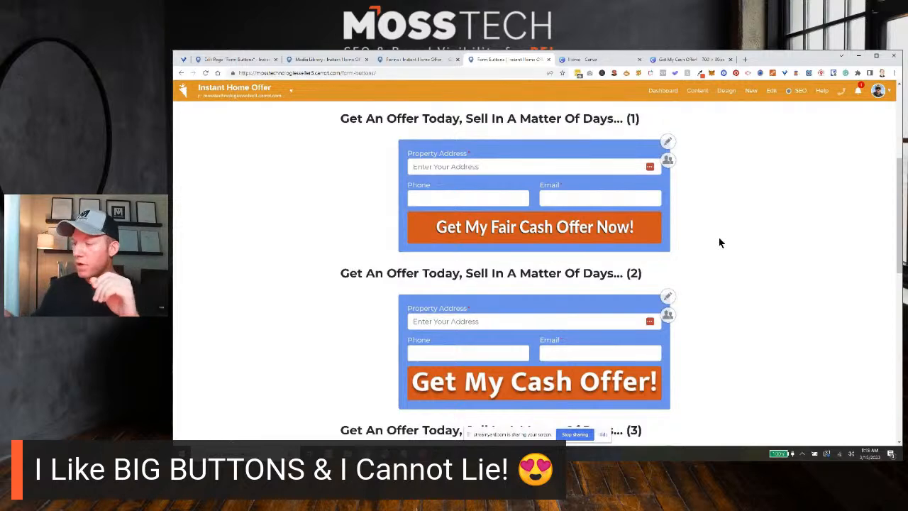
scroll(666, 223, down, 1)
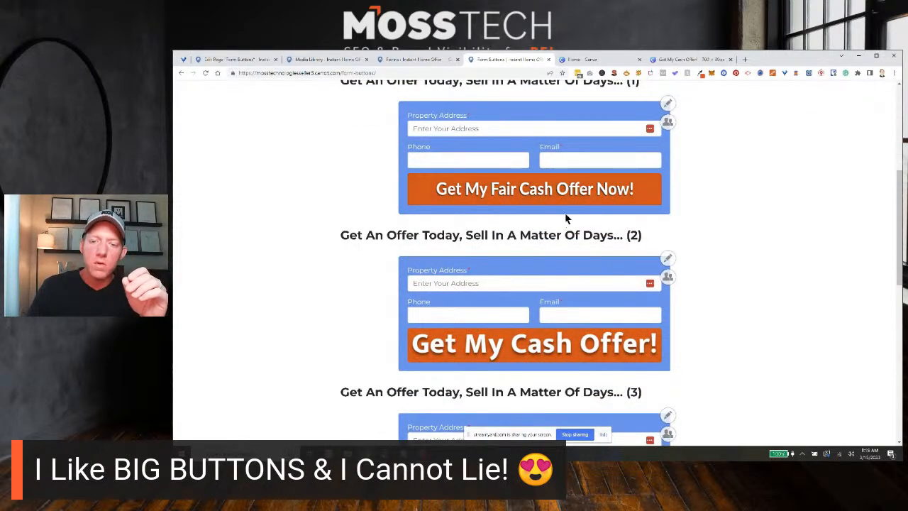
scroll(564, 212, down, 2)
scroll(560, 186, up, 2)
right_click(559, 182)
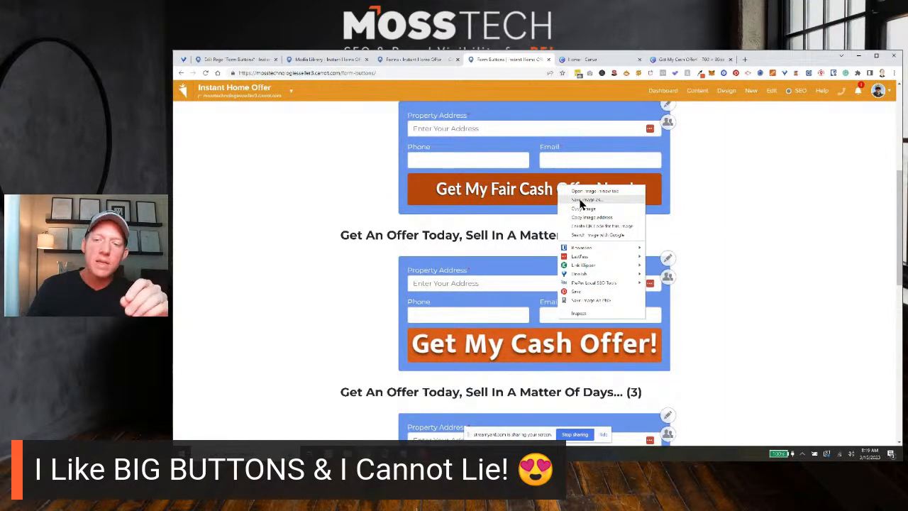
click(816, 258)
Check the image options available for the "Get My Cash Offer!" button in form (3).
scroll(774, 257, down, 3)
scroll(768, 256, down, 2)
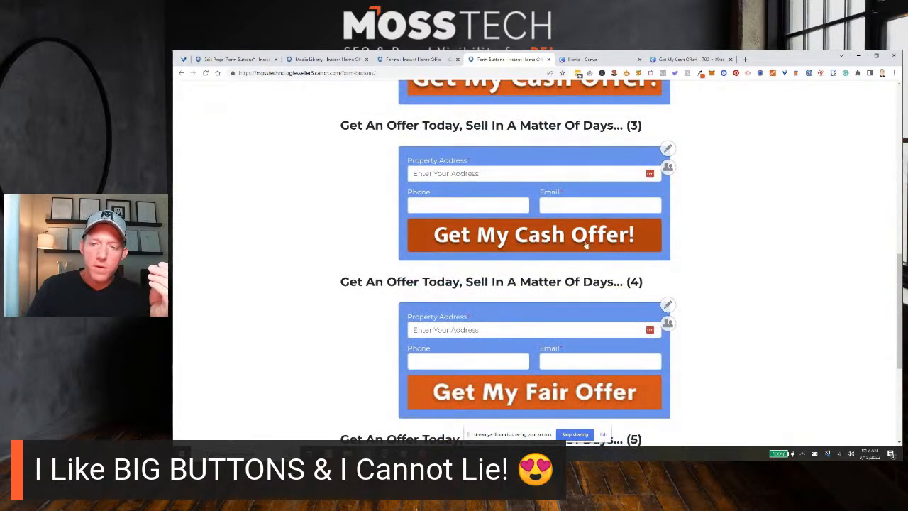
right_click(586, 243)
click(735, 239)
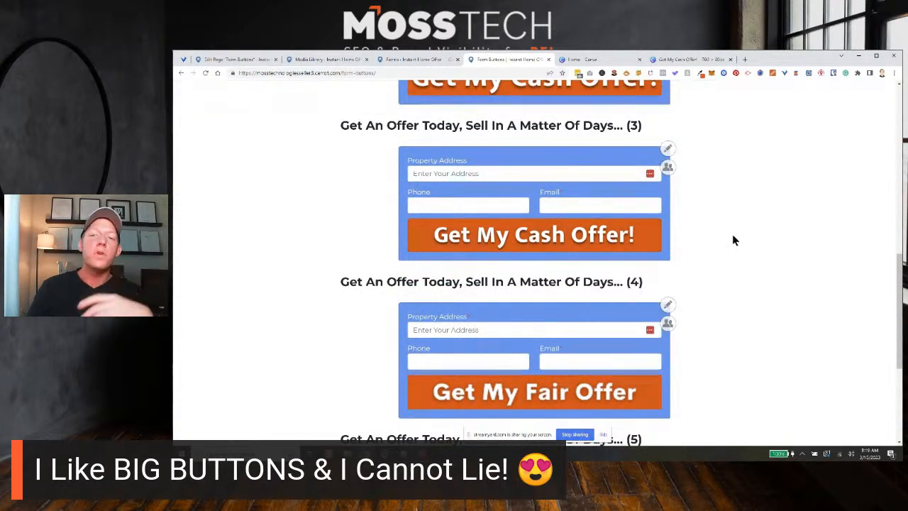
Compare the button images of forms (1), (2) and (3) for text size and fit.
scroll(734, 240, up, 1)
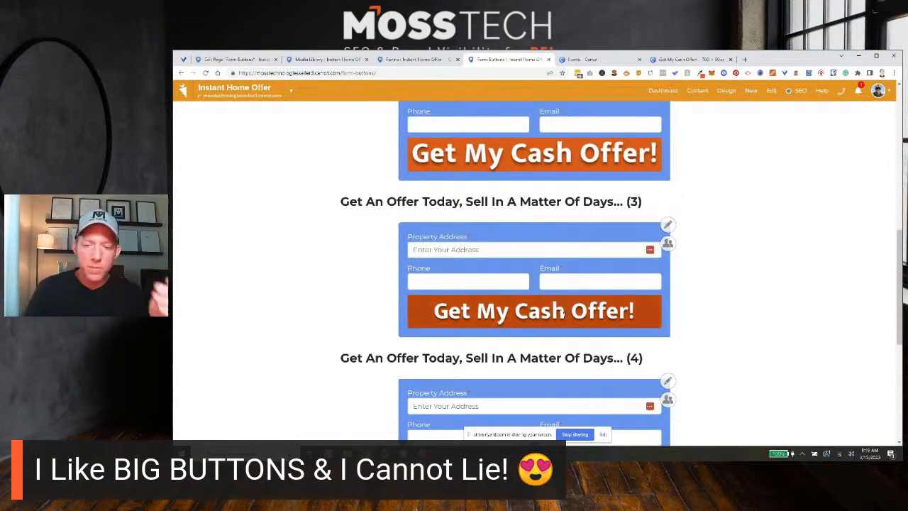
scroll(532, 316, down, 1)
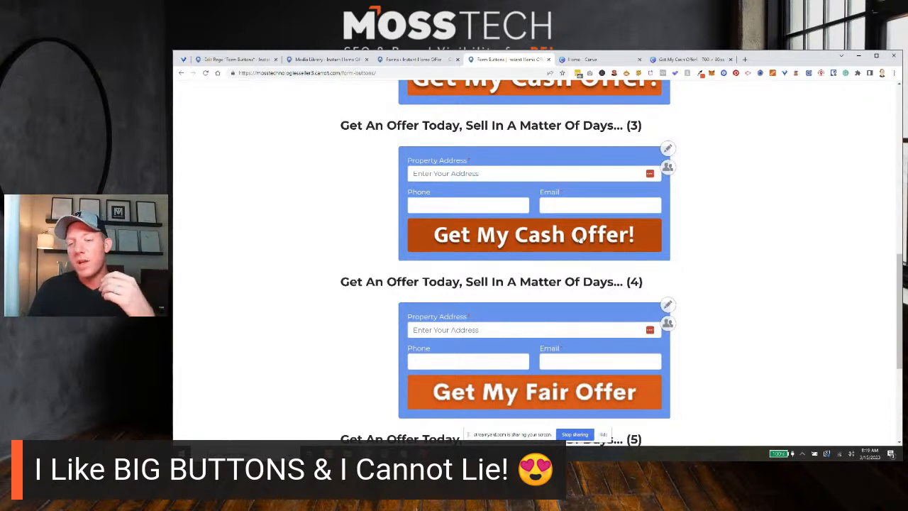
scroll(798, 219, down, 1)
scroll(798, 220, up, 4)
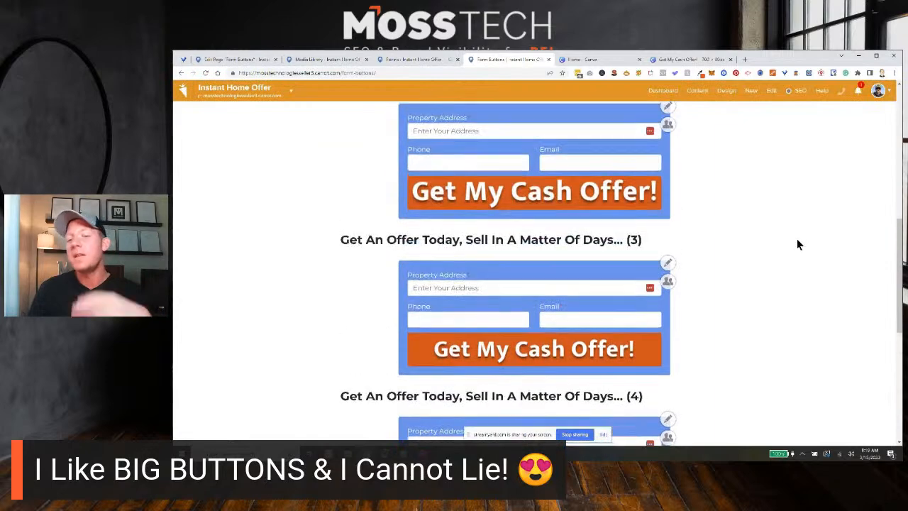
scroll(807, 254, up, 1)
scroll(815, 252, up, 1)
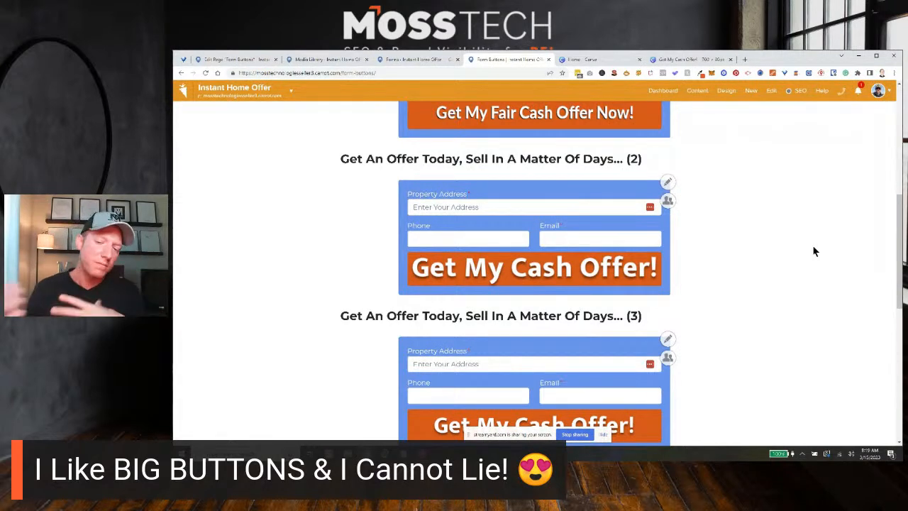
scroll(794, 257, up, 2)
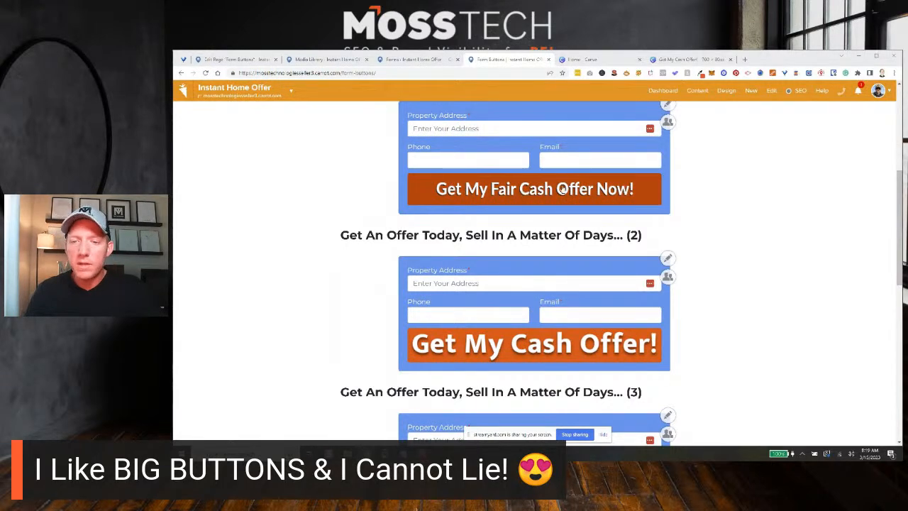
Switch to the site's Media Library and open the upload area for adding new files.
click(393, 59)
click(335, 61)
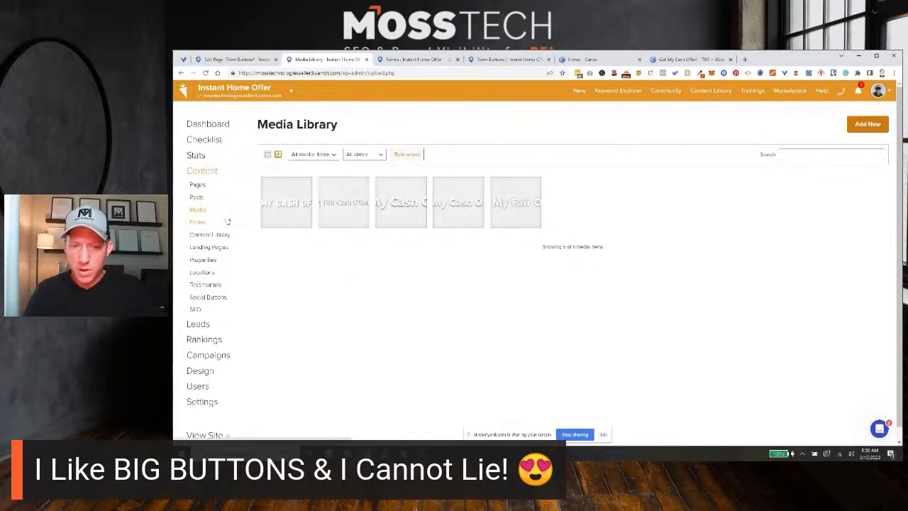
click(867, 124)
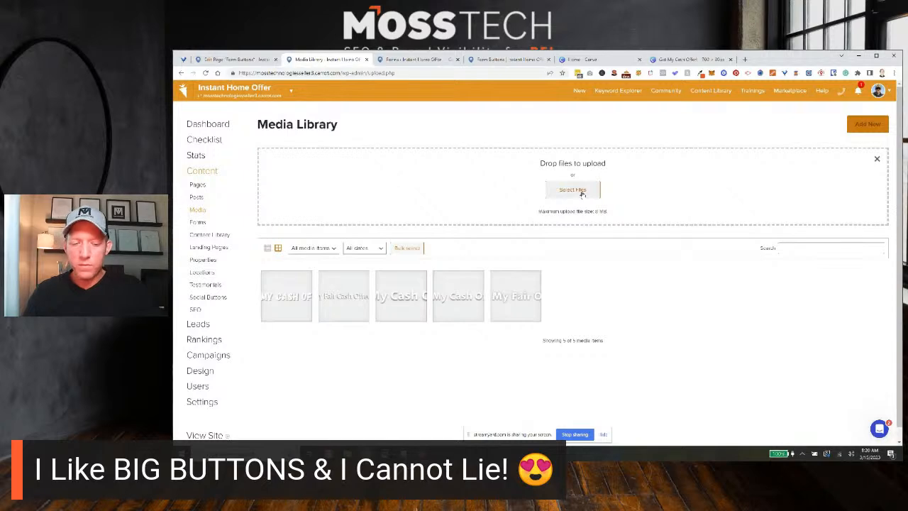
Inspect the attachment details of the uploaded button images, ending on the "Get My Fair Cash Offer Now!" image.
click(280, 289)
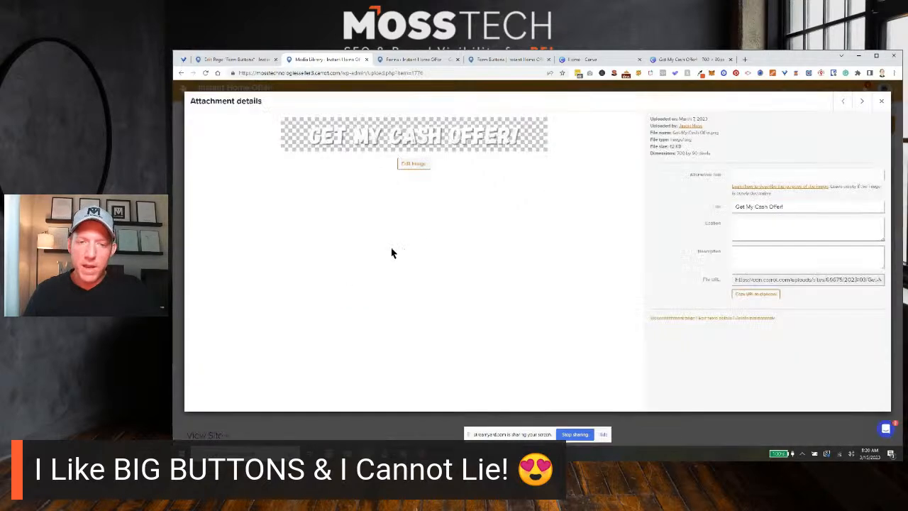
click(862, 101)
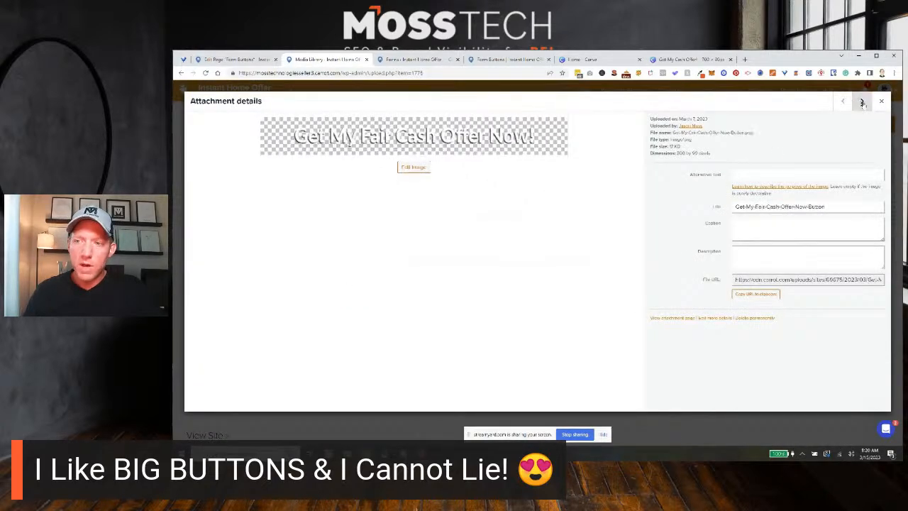
click(862, 101)
click(862, 102)
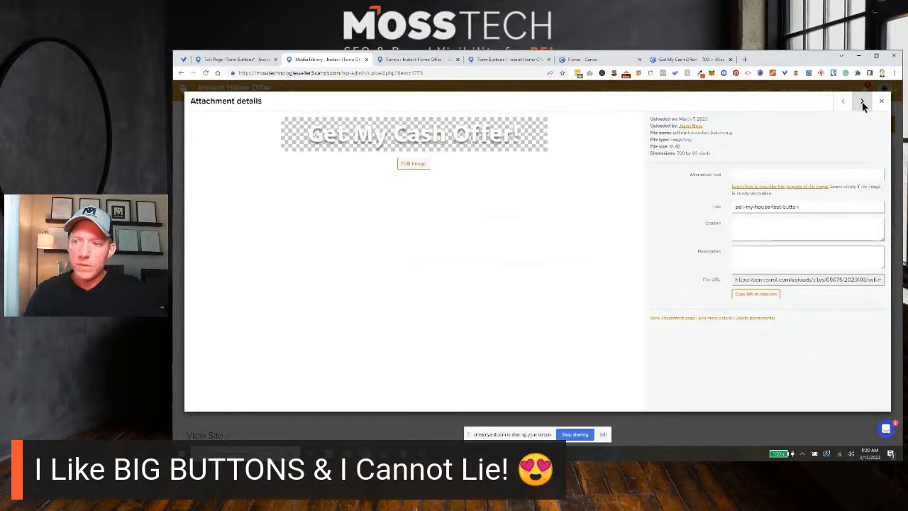
click(862, 101)
click(843, 103)
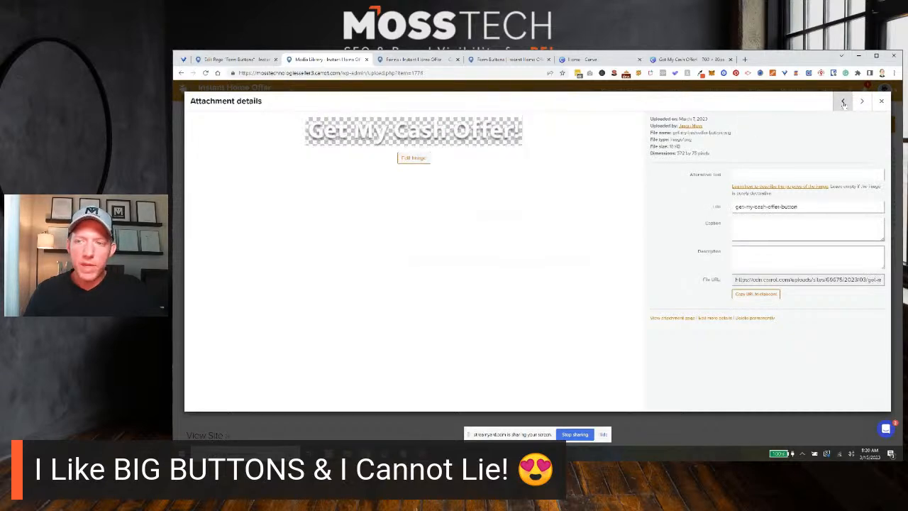
click(844, 103)
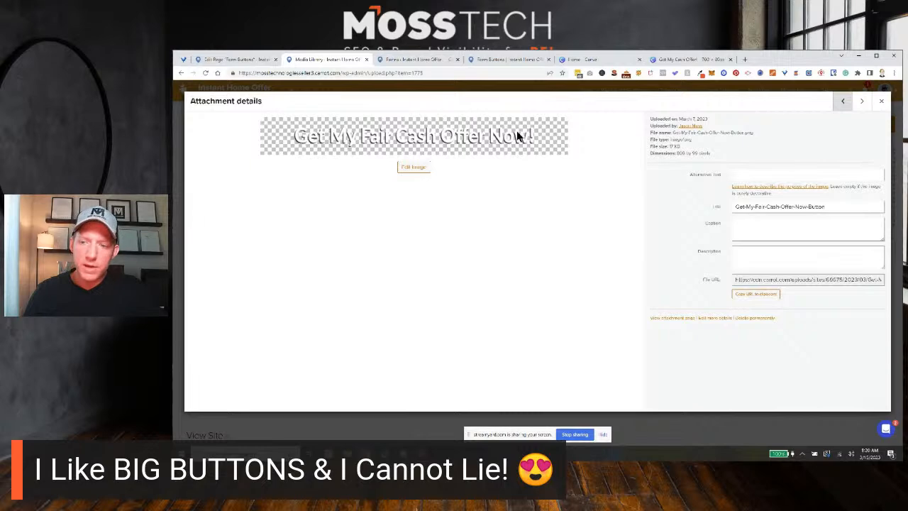
Copy the file URL of the "GET MY CASH OFFER!" button image from its attachment details in the Media Library.
click(882, 100)
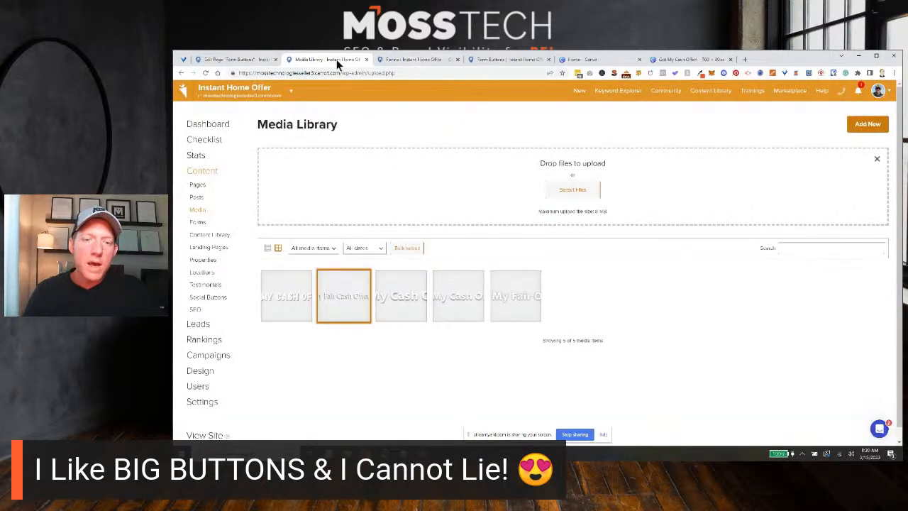
click(296, 299)
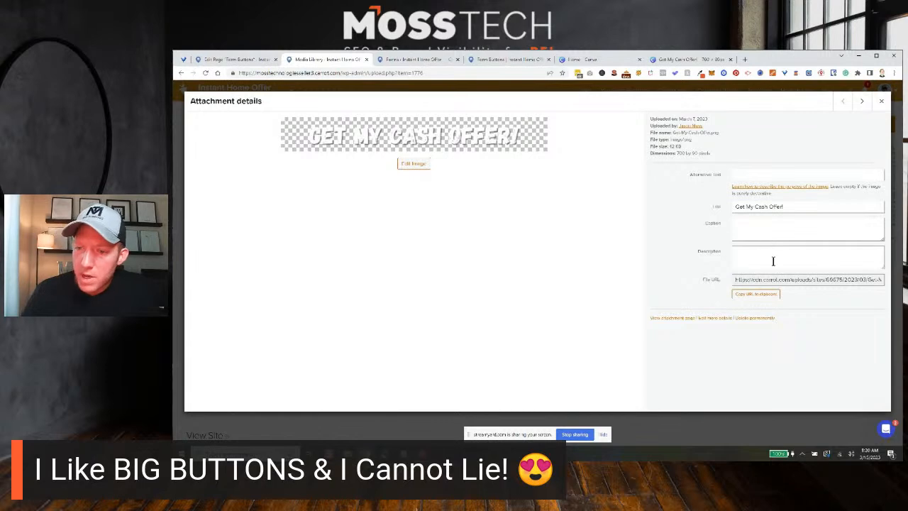
click(756, 279)
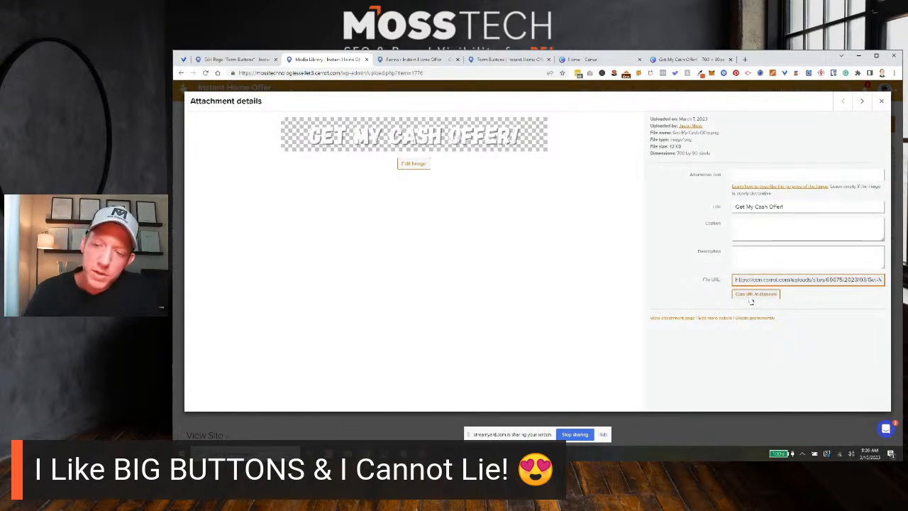
click(752, 296)
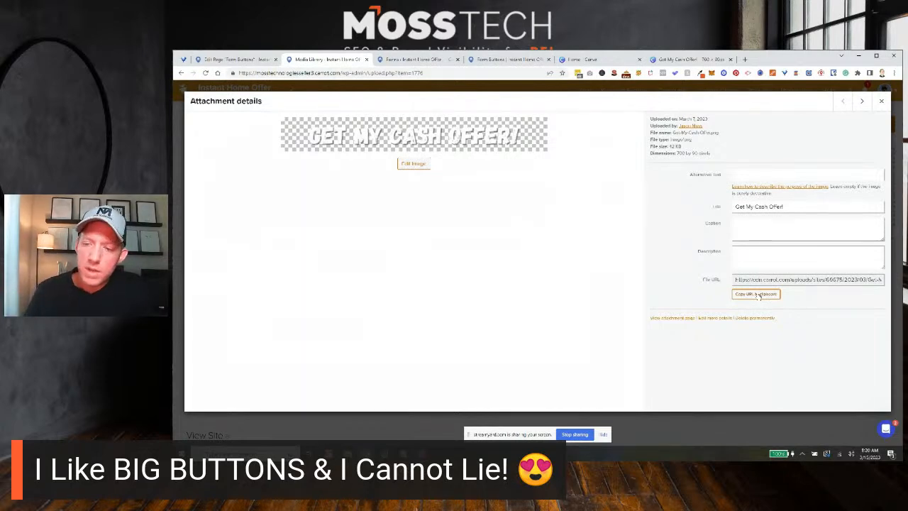
click(756, 293)
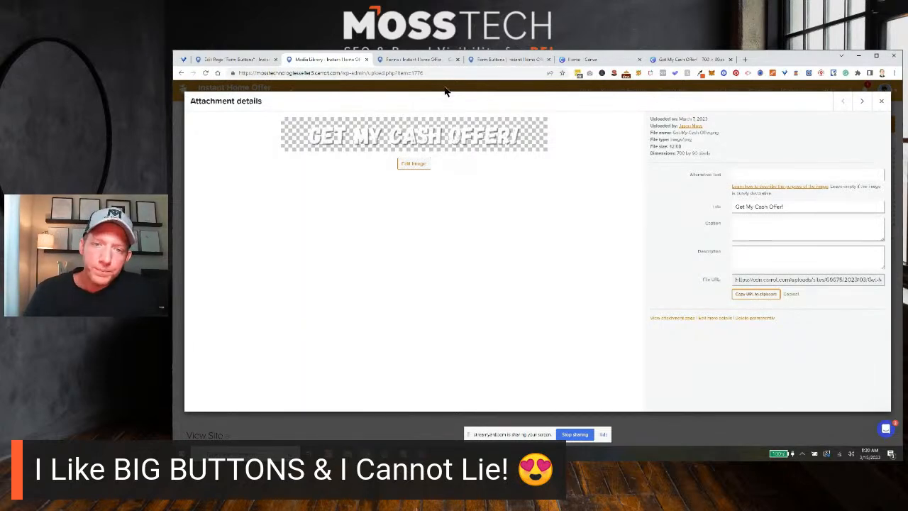
Open the form settings of the original, unnumbered "Get An Offer Today, Sell In A Matter Of Days..." form.
click(408, 61)
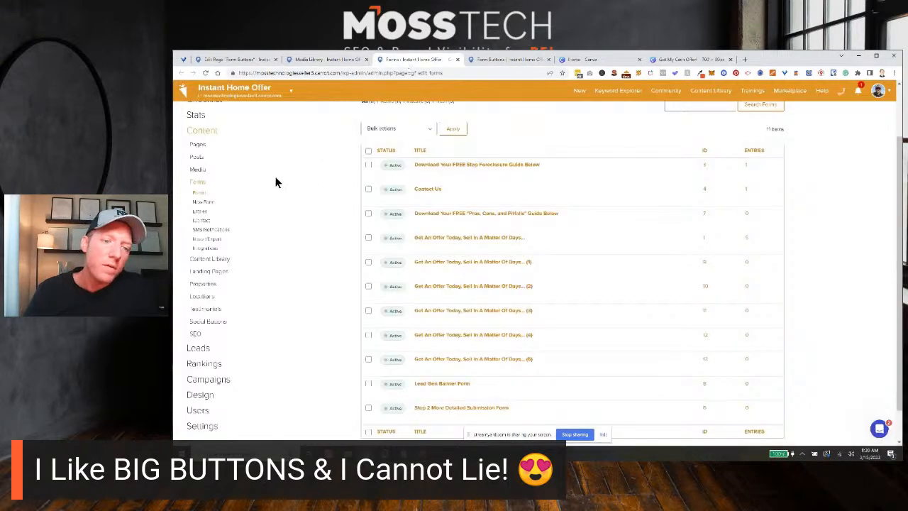
scroll(279, 199, up, 1)
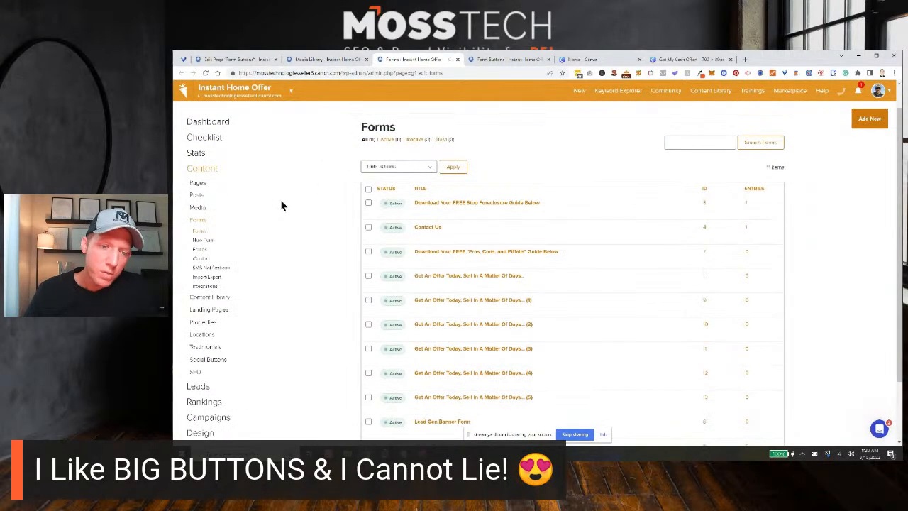
scroll(227, 181, up, 1)
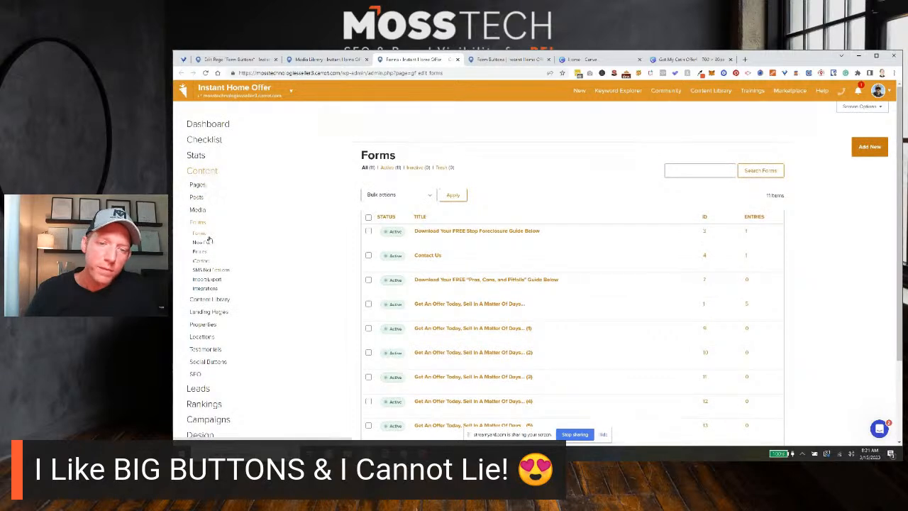
scroll(496, 243, down, 3)
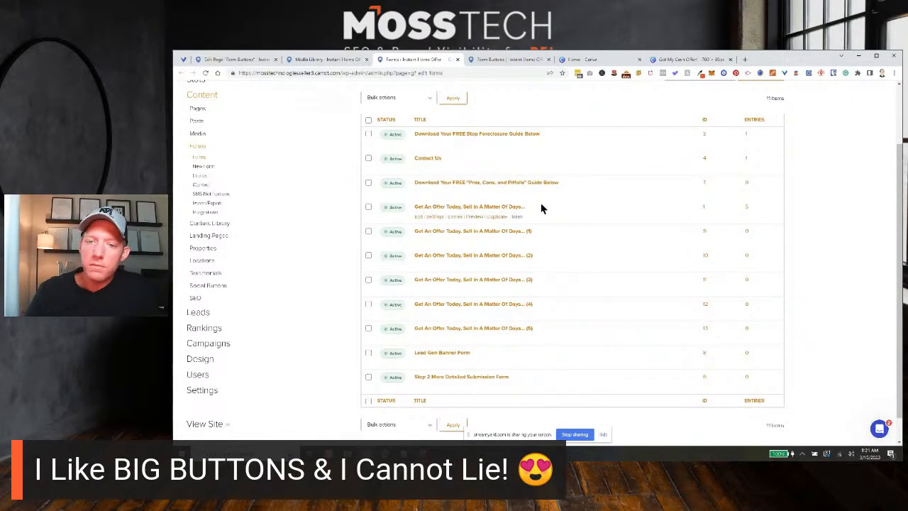
click(418, 216)
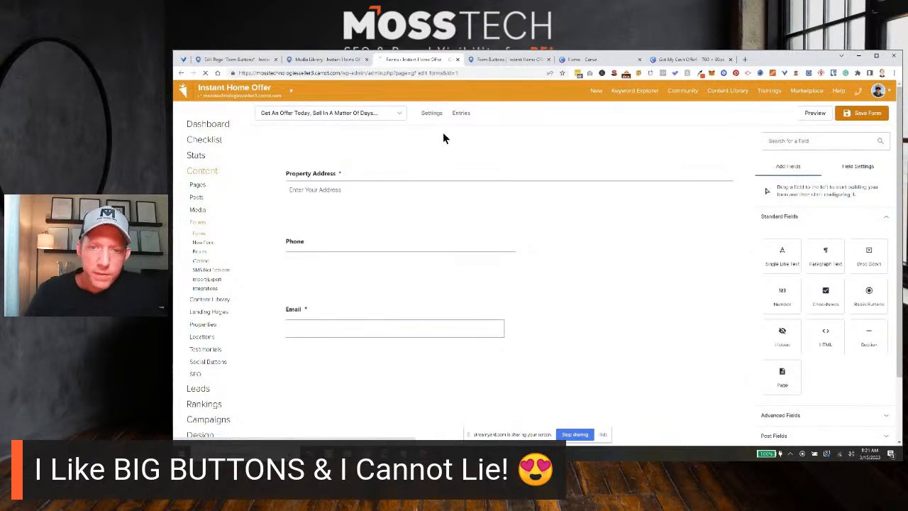
mouse_move(432, 115)
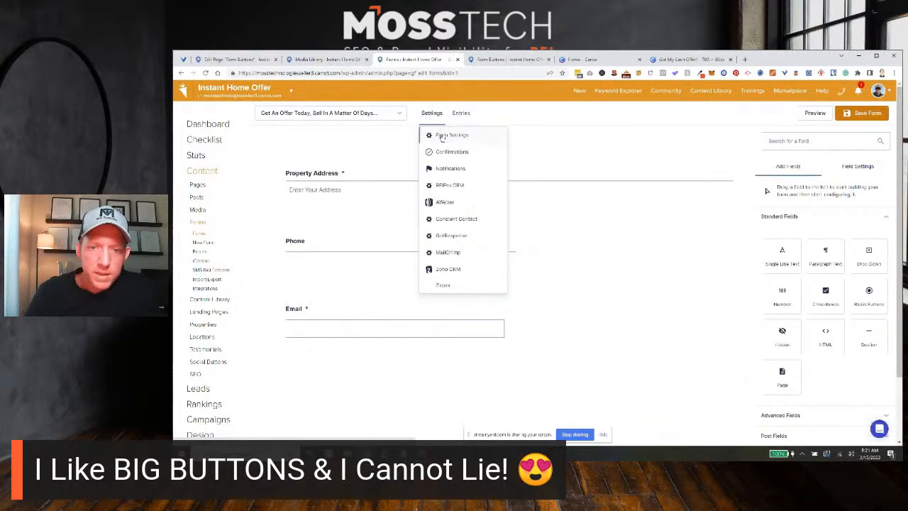
click(445, 137)
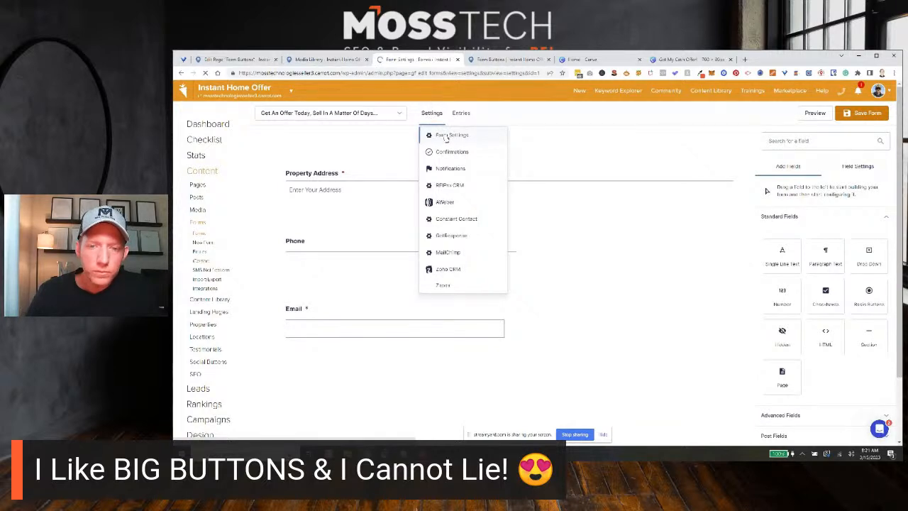
Examine the form's settings, focusing on the input type and button text options of the Form Button section.
scroll(618, 250, down, 1)
scroll(619, 241, down, 4)
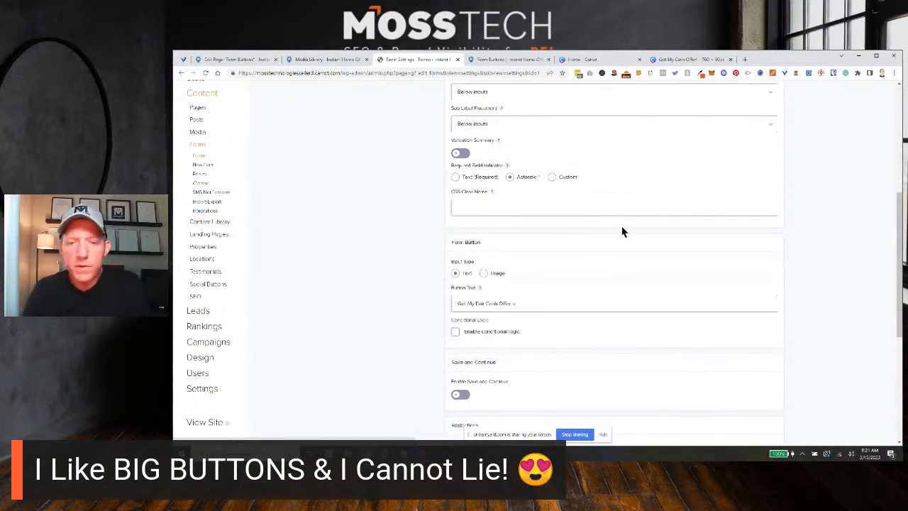
scroll(620, 183, up, 5)
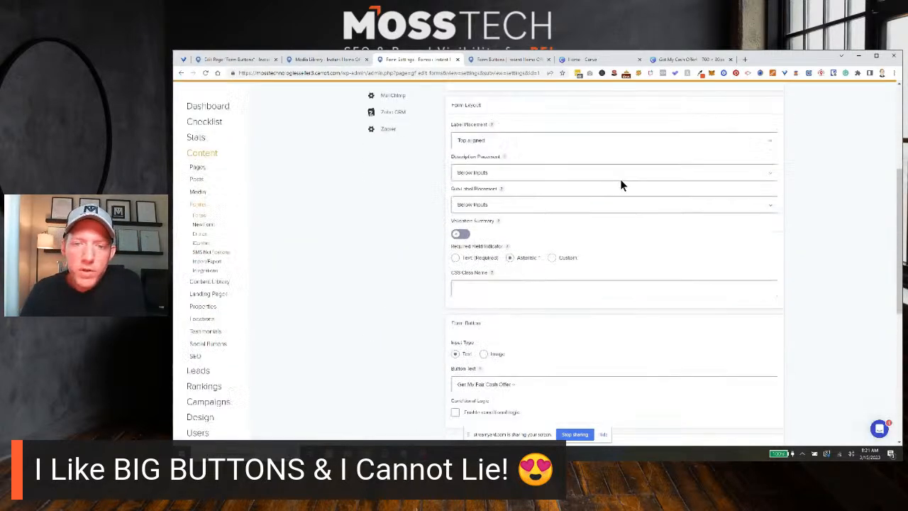
scroll(603, 179, up, 1)
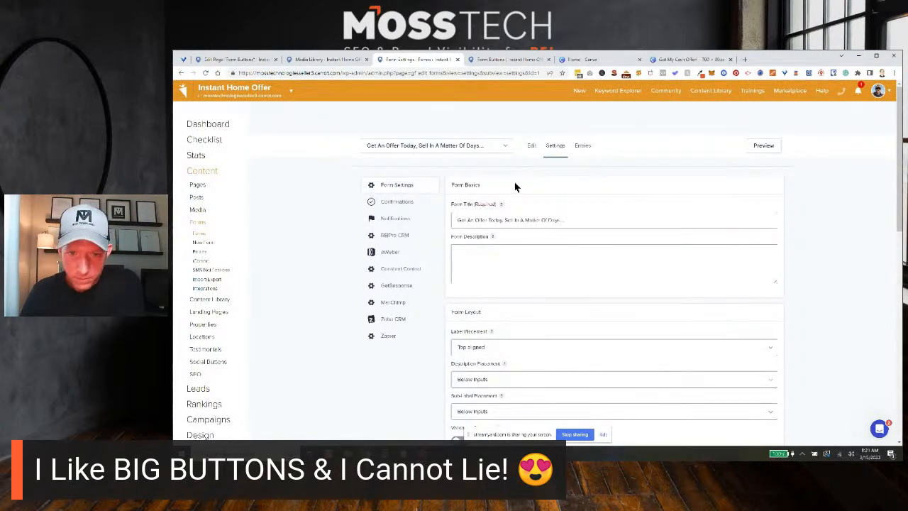
scroll(582, 198, down, 2)
scroll(596, 204, down, 3)
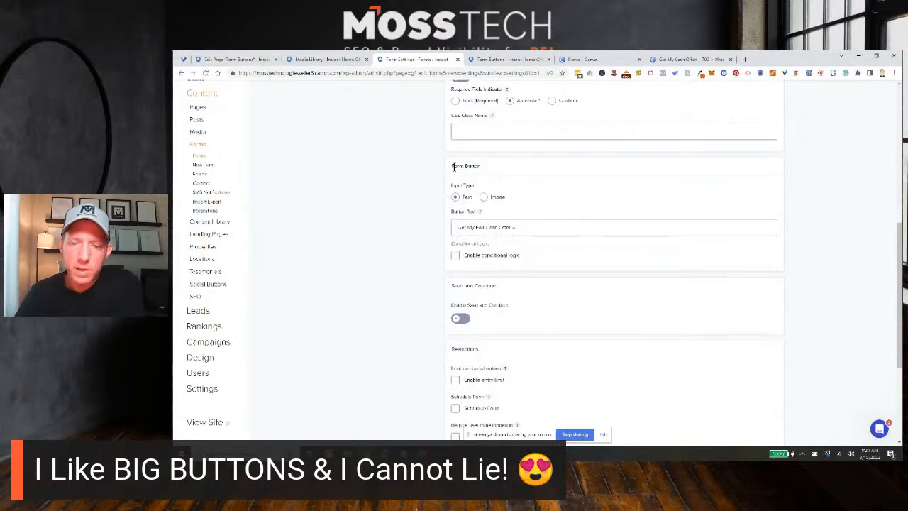
scroll(456, 170, up, 5)
scroll(456, 171, right, 1)
scroll(456, 171, right, 3)
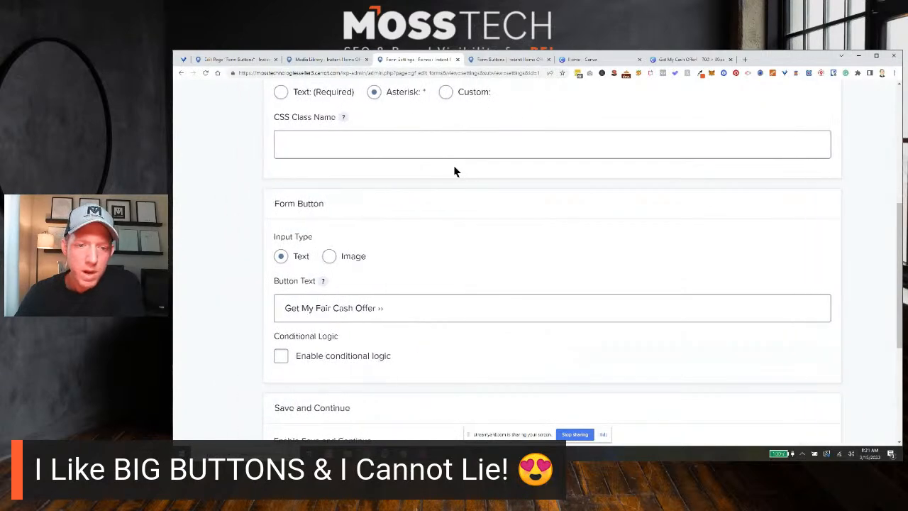
scroll(455, 171, up, 1)
scroll(325, 210, down, 1)
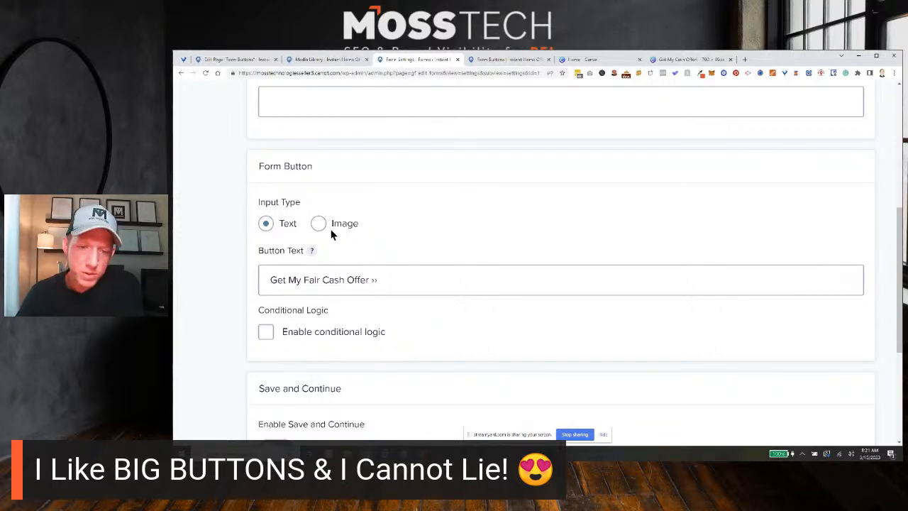
click(320, 281)
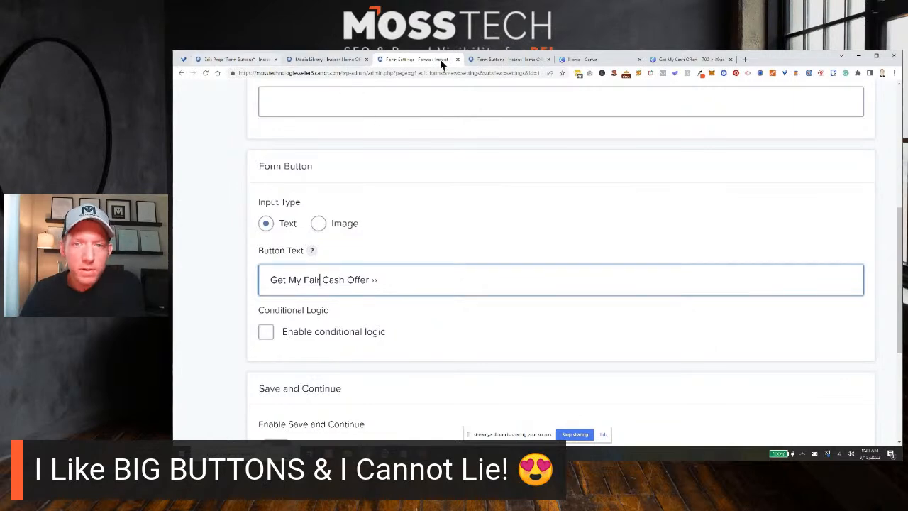
Check the first form's default submit button on the live Form Buttons page, and return to the form settings.
click(497, 59)
scroll(616, 224, up, 7)
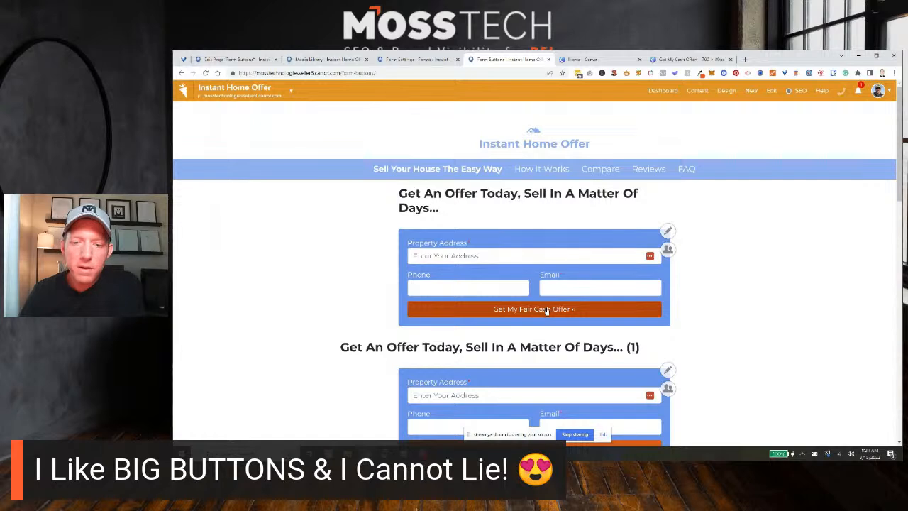
scroll(546, 310, up, 4)
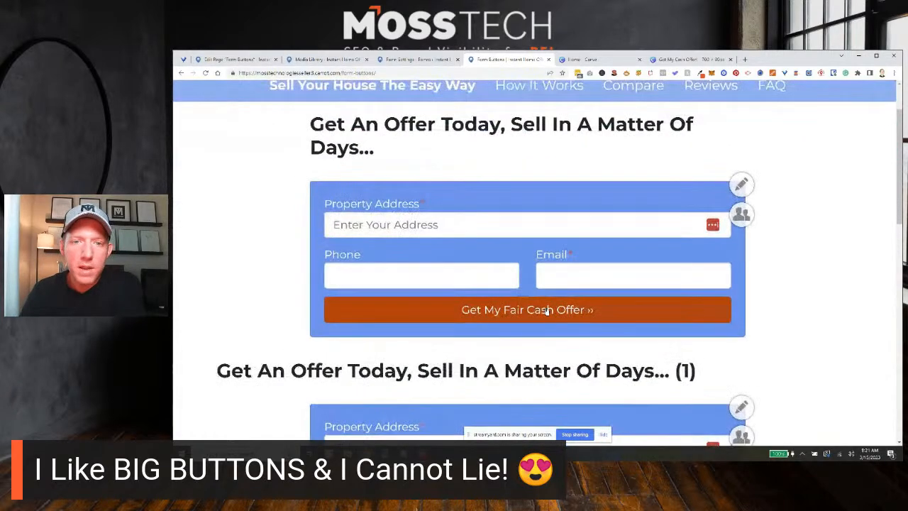
click(417, 58)
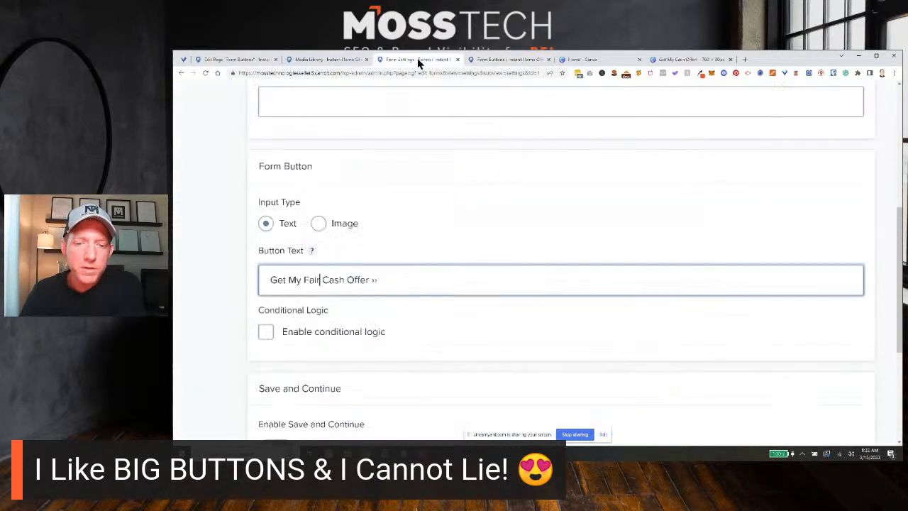
Set the form button's input type to Image and paste the copied Get-My-Cash-Offer.png URL as the button image URL.
click(392, 280)
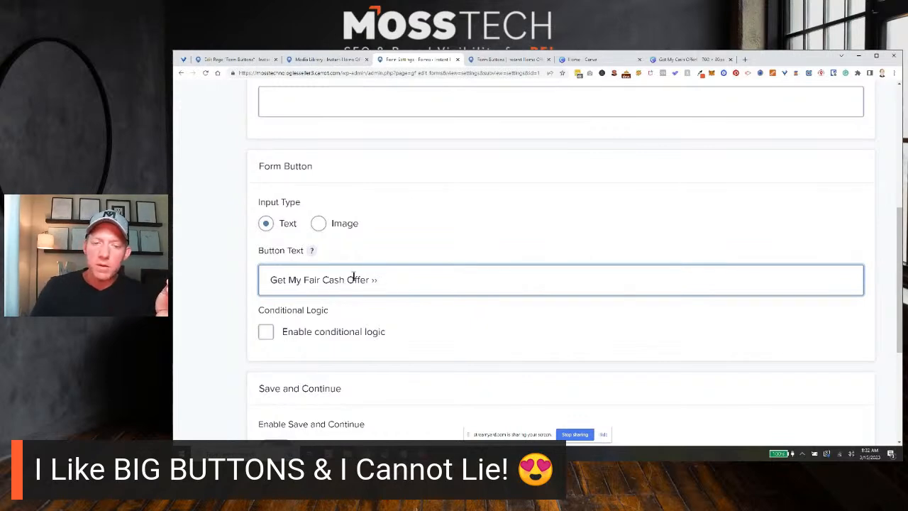
click(320, 226)
click(342, 278)
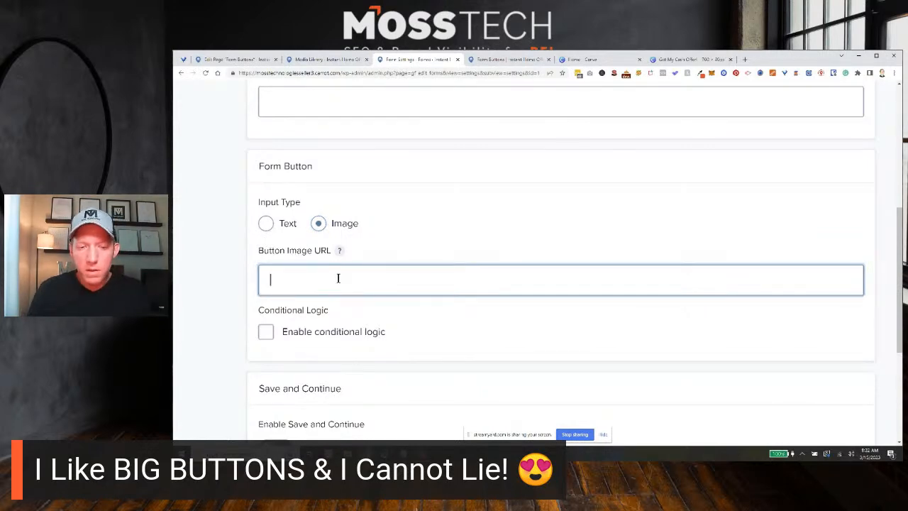
key(ctrl+v)
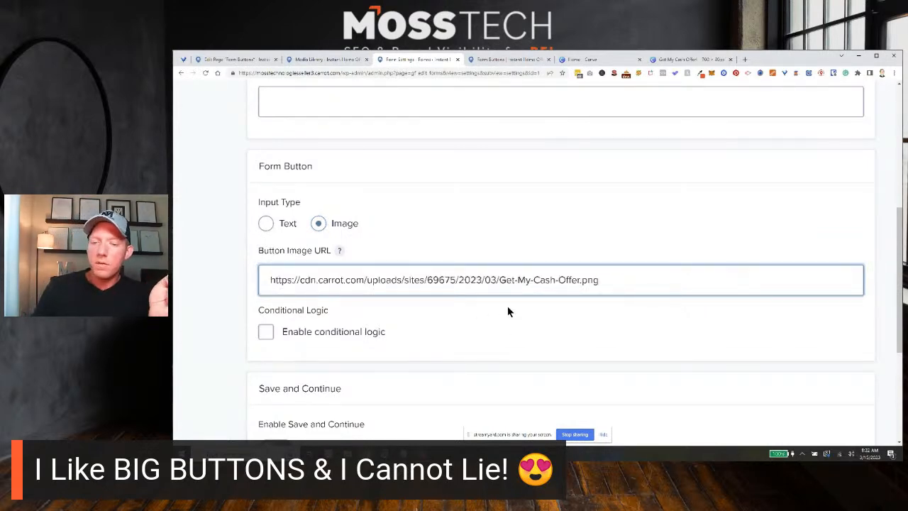
Compare the first form's default button with the image buttons of forms (1) to (5) on the live Form Buttons page.
click(499, 59)
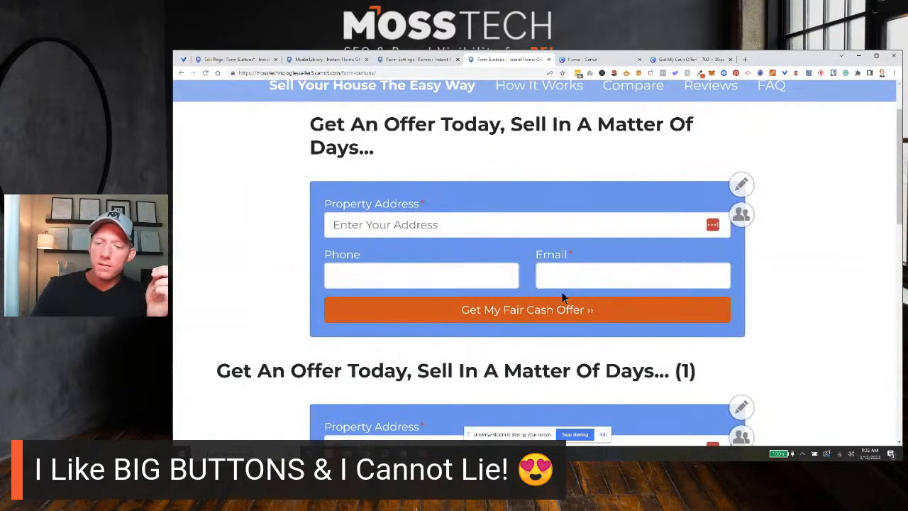
scroll(562, 291, down, 3)
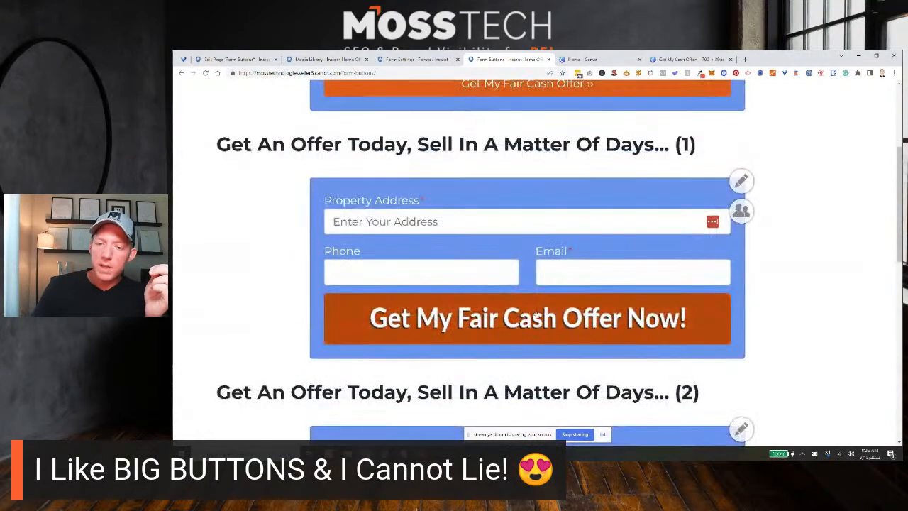
scroll(523, 301, down, 1)
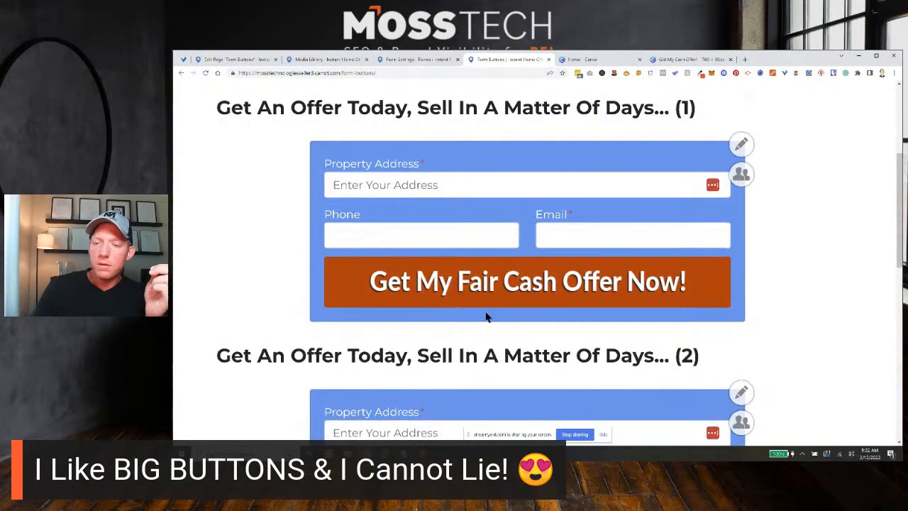
scroll(486, 318, down, 1)
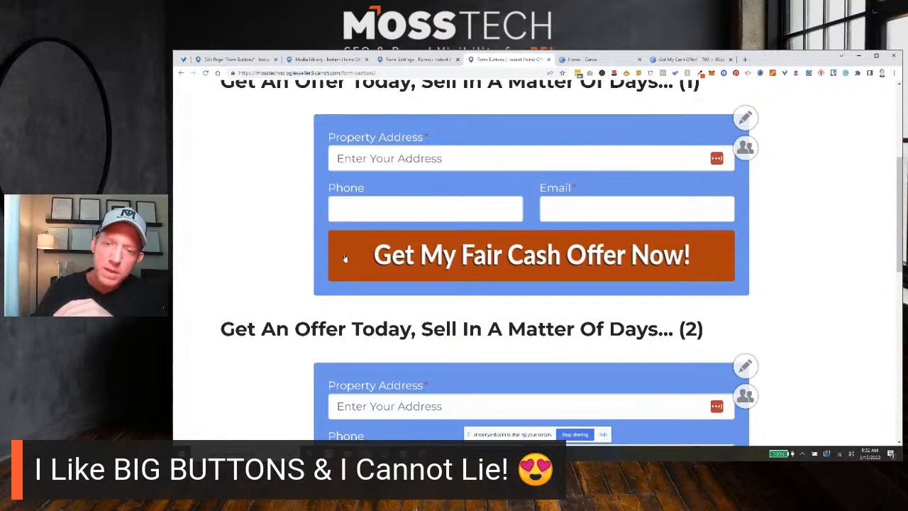
click(420, 56)
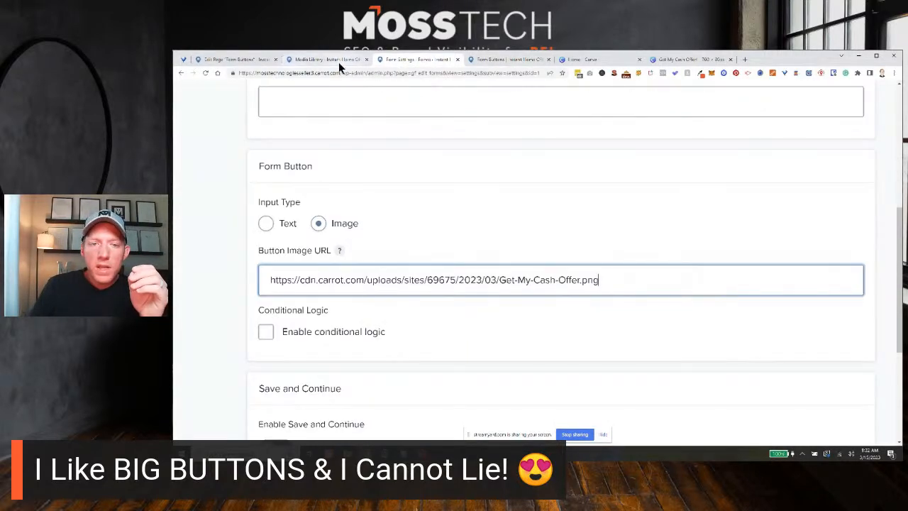
click(529, 59)
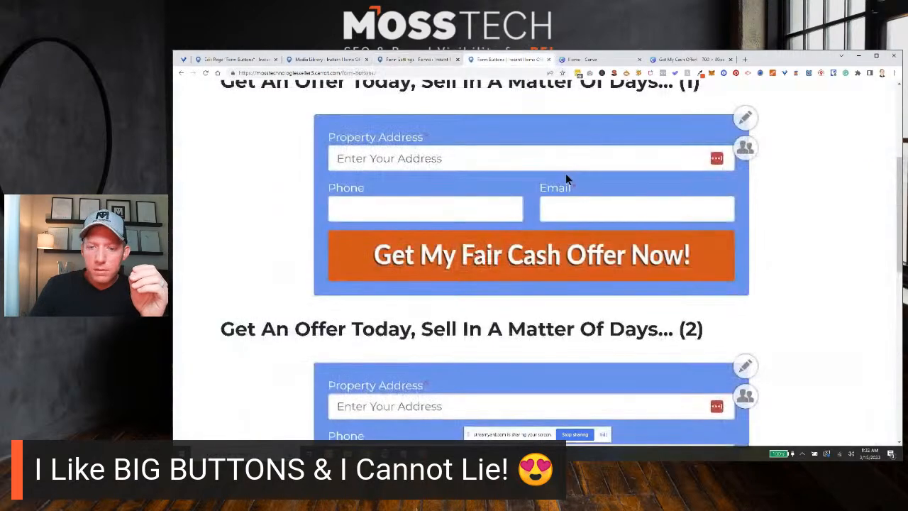
scroll(604, 204, down, 4)
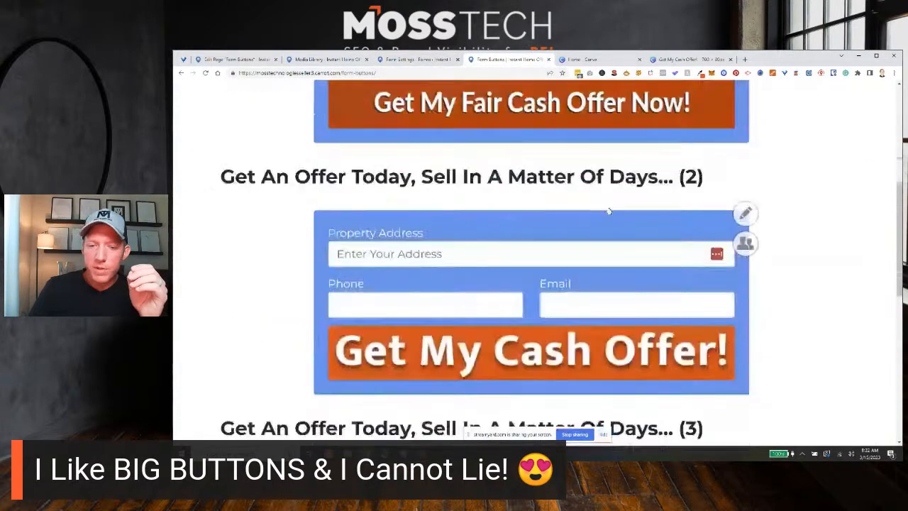
scroll(611, 207, down, 4)
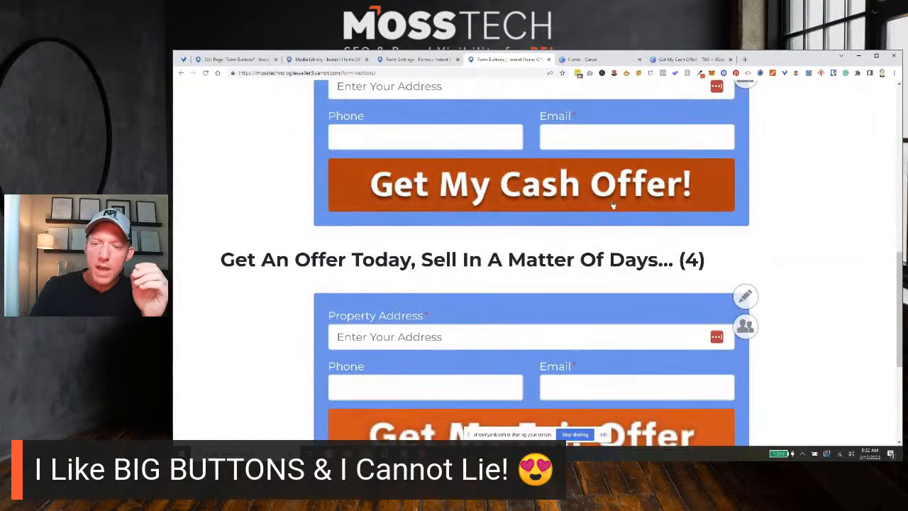
key(ctrl+minus)
key(ctrl+minus)
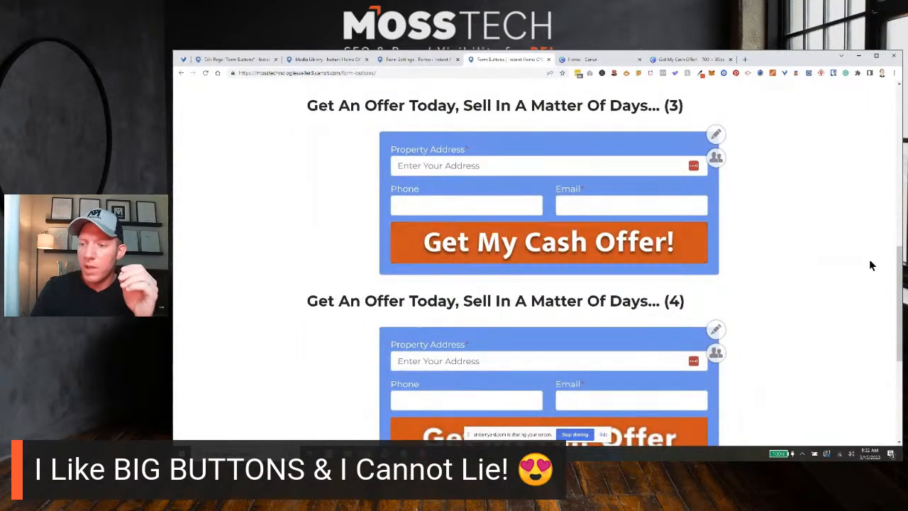
drag(896, 262, 900, 325)
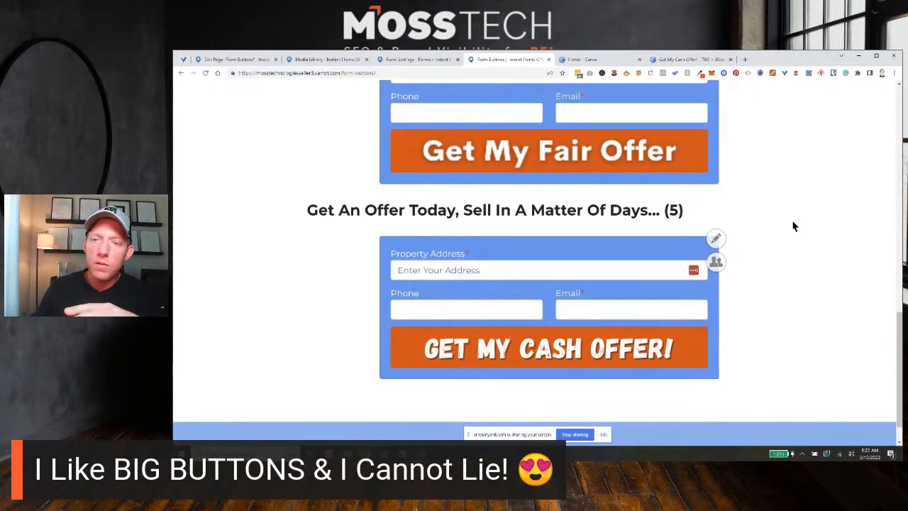
Review the image buttons of forms (3) to (5) on the live Form Buttons page at a reduced zoom.
click(587, 60)
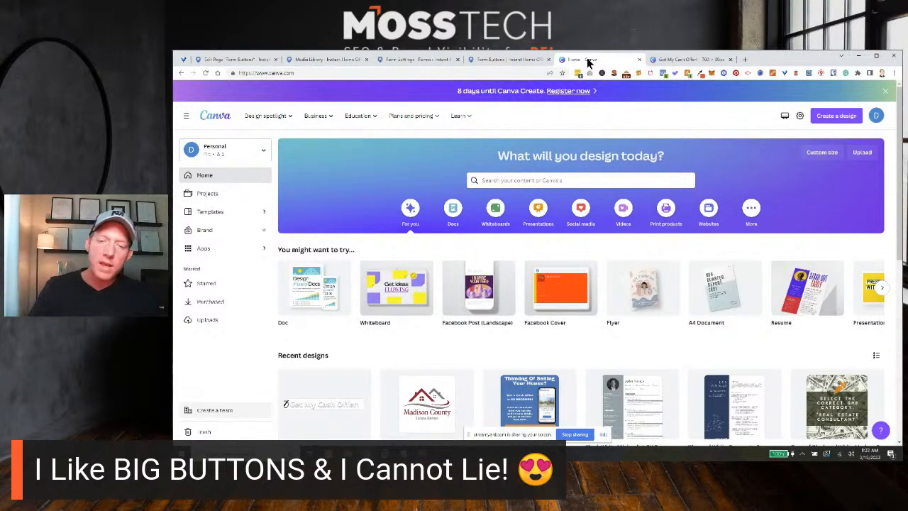
click(425, 59)
click(497, 59)
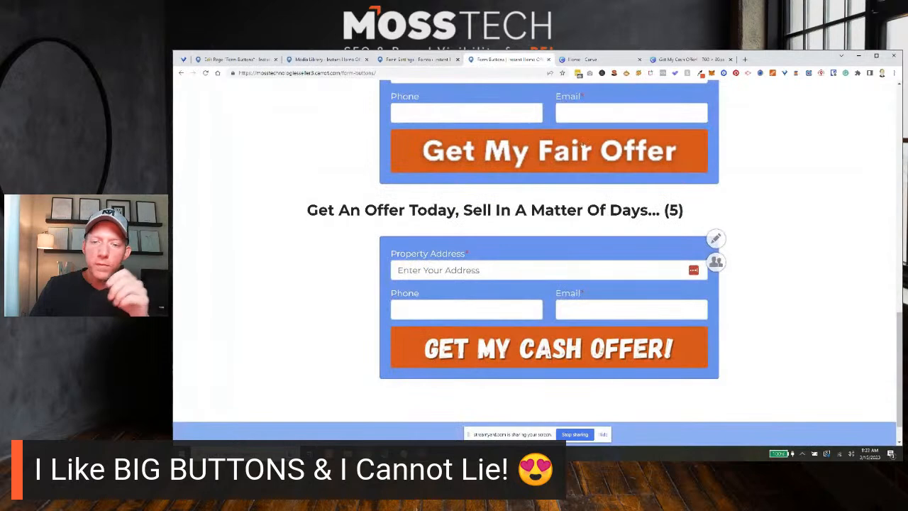
scroll(603, 229, up, 2)
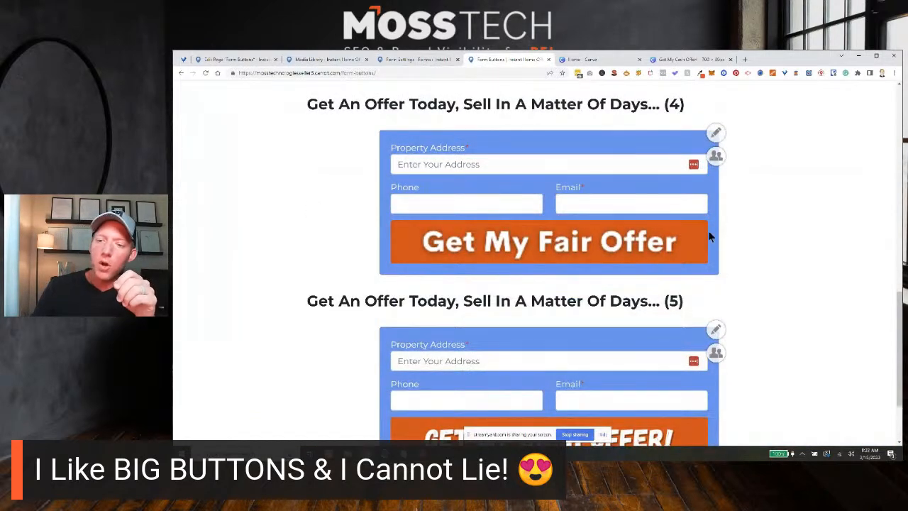
key(ctrl+minus)
key(ctrl+minus)
scroll(705, 247, down, 1)
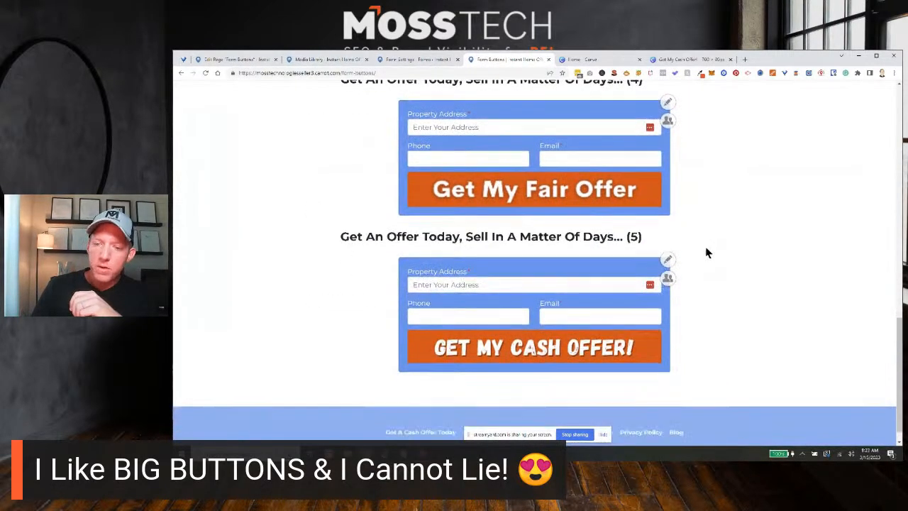
scroll(711, 256, up, 3)
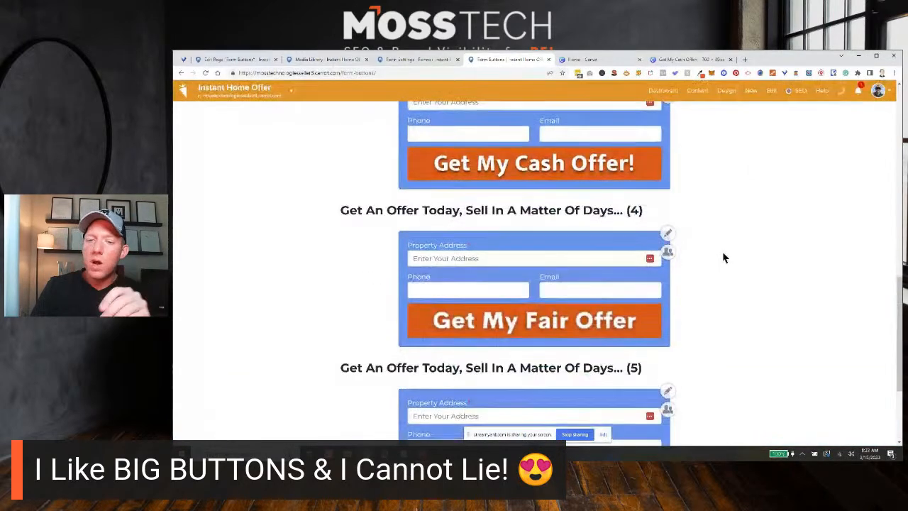
scroll(722, 258, up, 2)
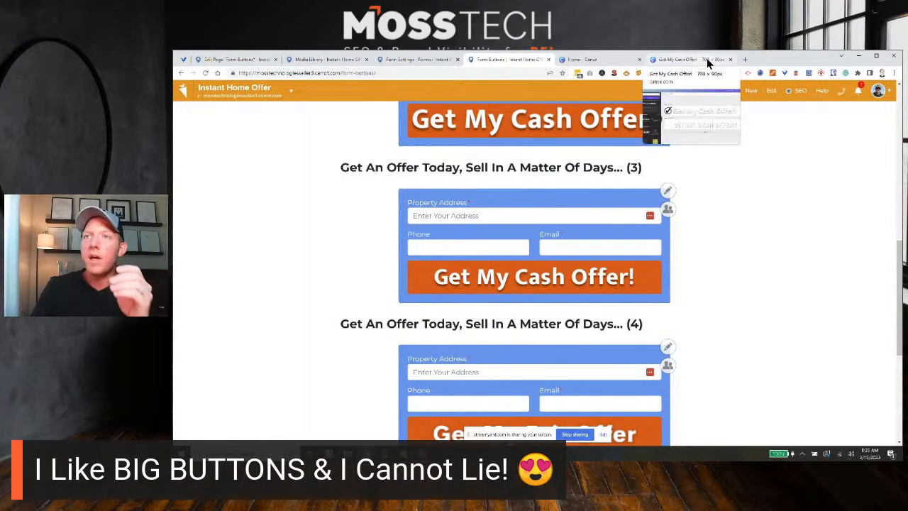
Switch to Canva and create a new custom-size design of 700 × 90 px.
click(613, 65)
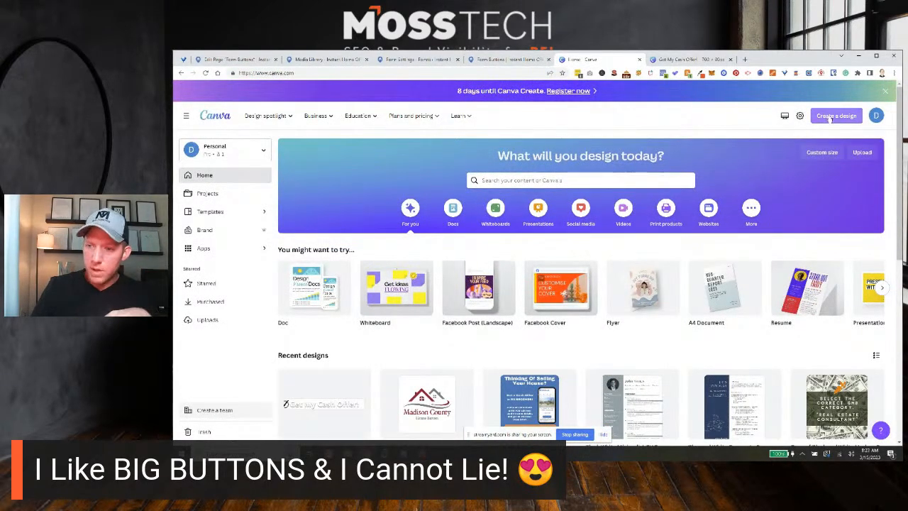
click(827, 118)
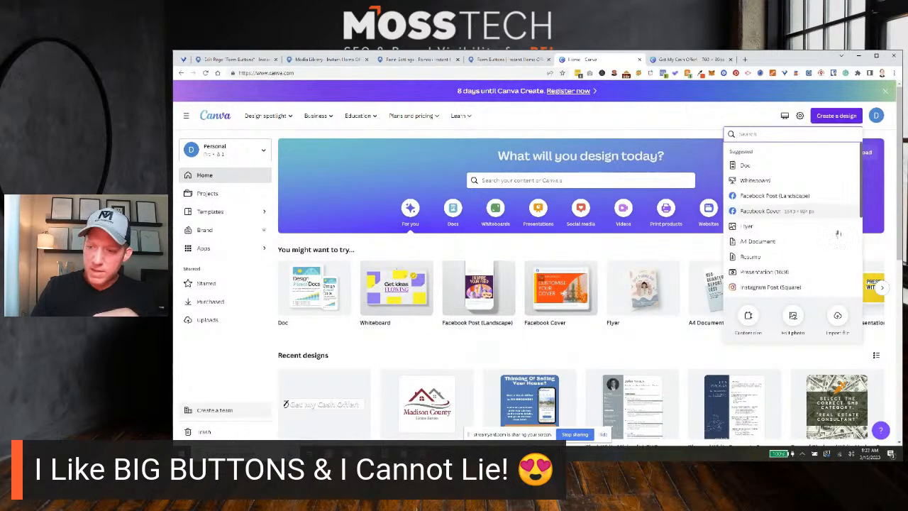
click(749, 316)
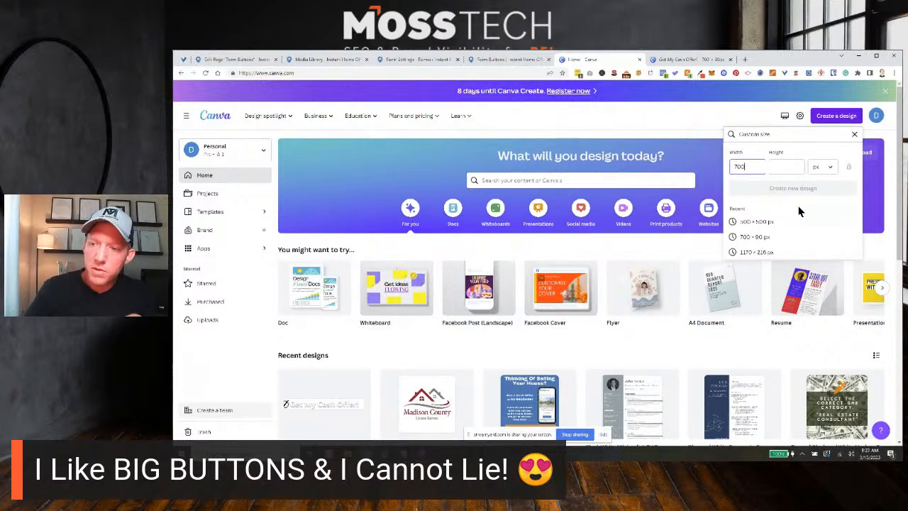
click(783, 167)
text(90)
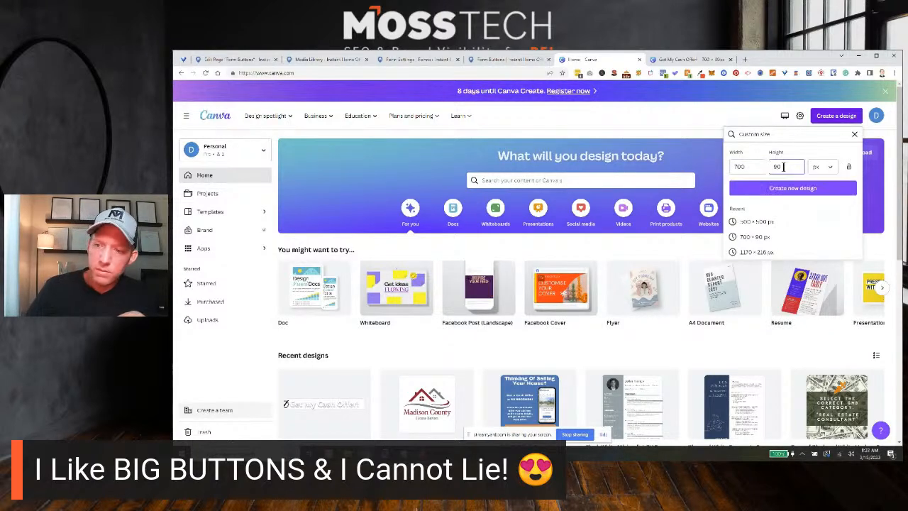
click(794, 188)
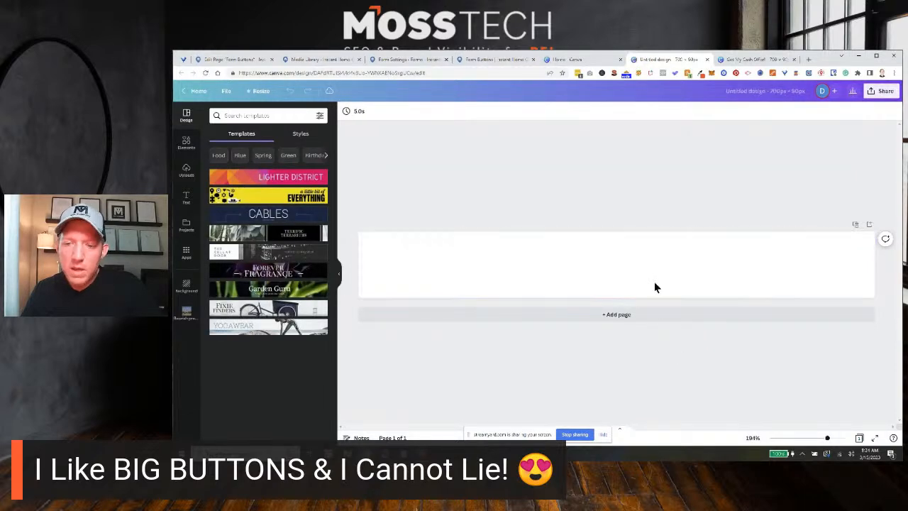
Add a heading to the blank design with the text "Get My Cash Offer!".
click(186, 199)
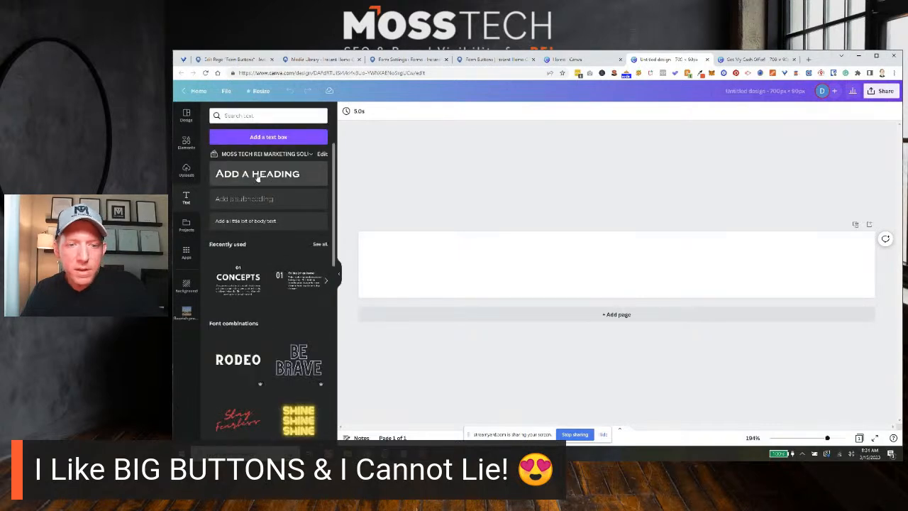
click(234, 177)
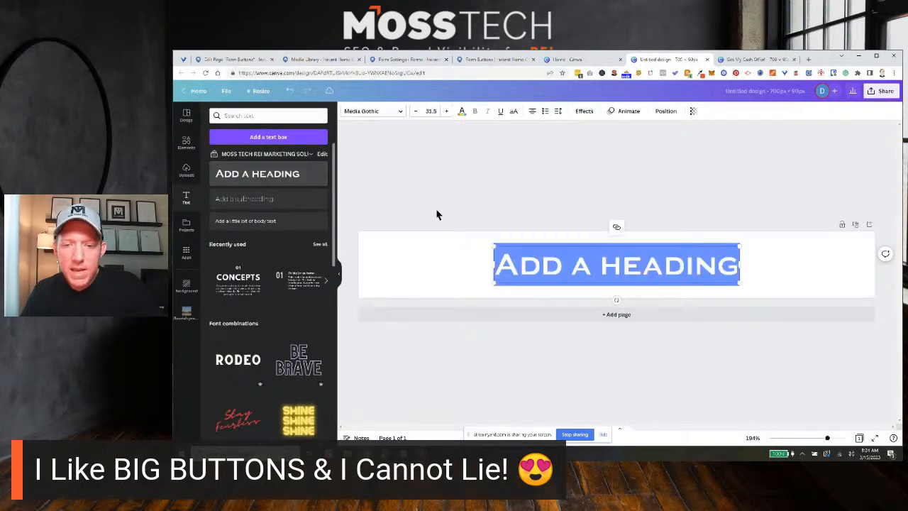
triple_click(642, 266)
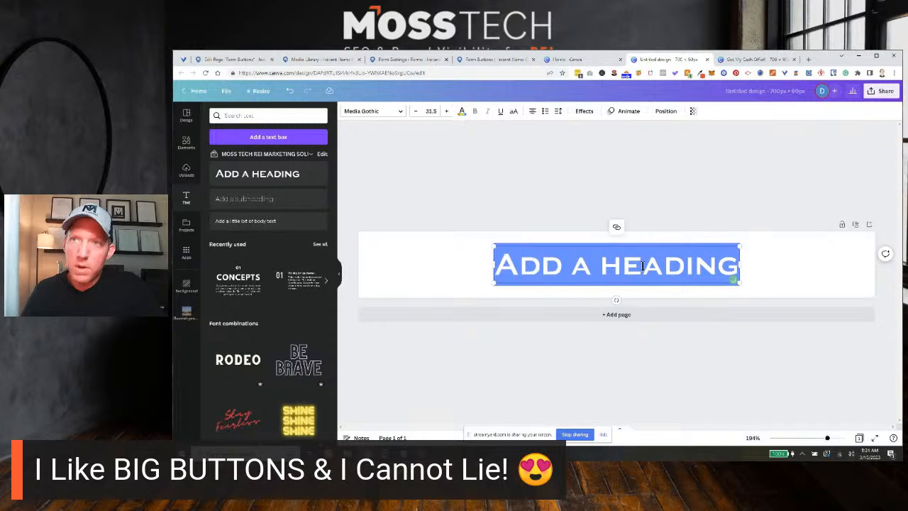
text(Get)
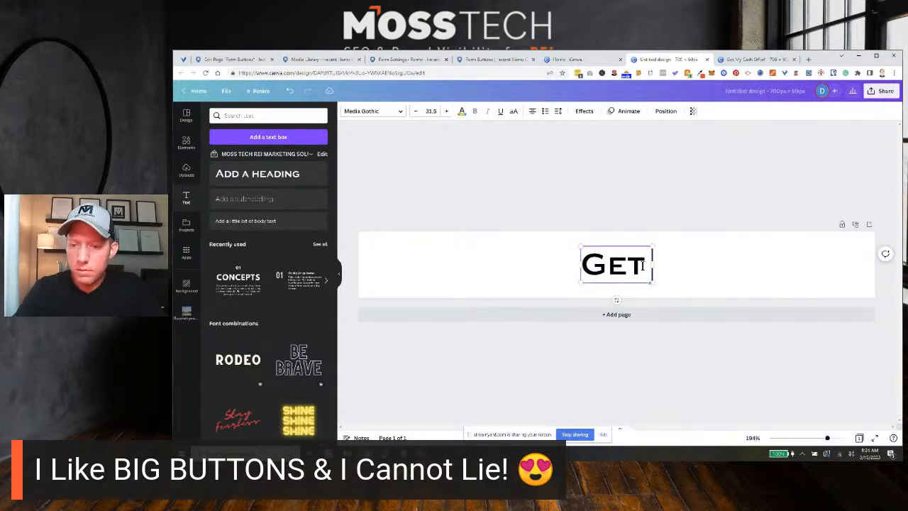
text( My Cash)
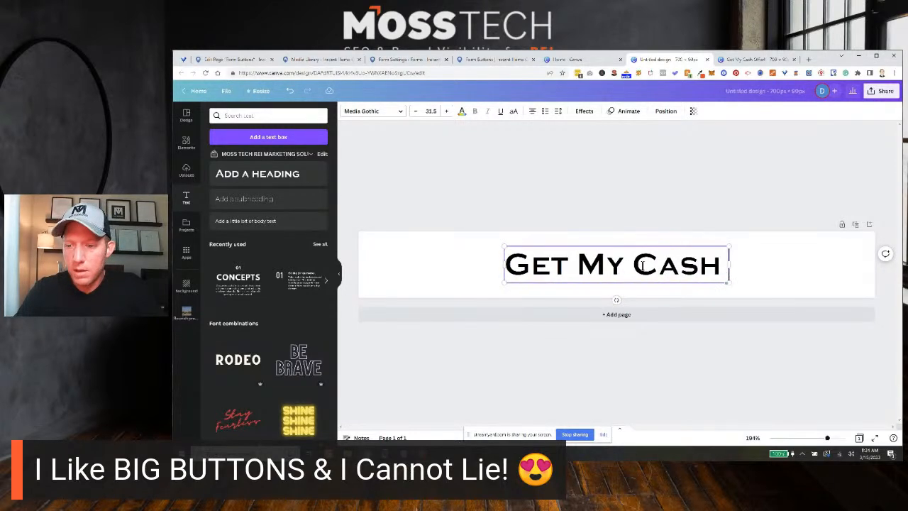
text( Offer!)
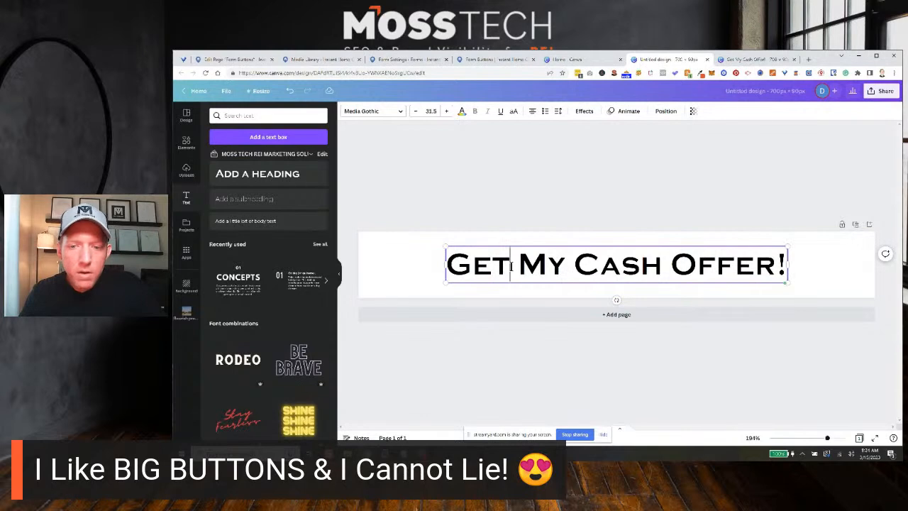
Change the font of the whole heading to Gagalin.
triple_click(511, 267)
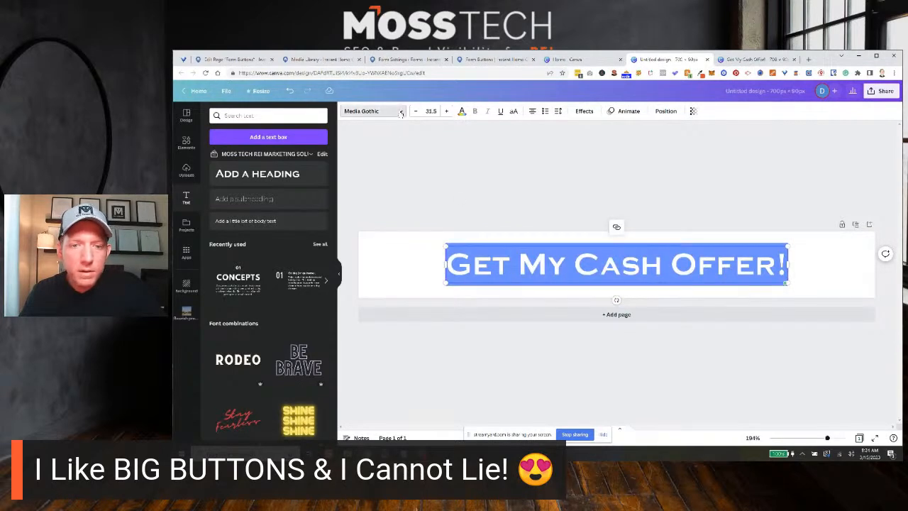
click(397, 115)
click(226, 212)
click(476, 193)
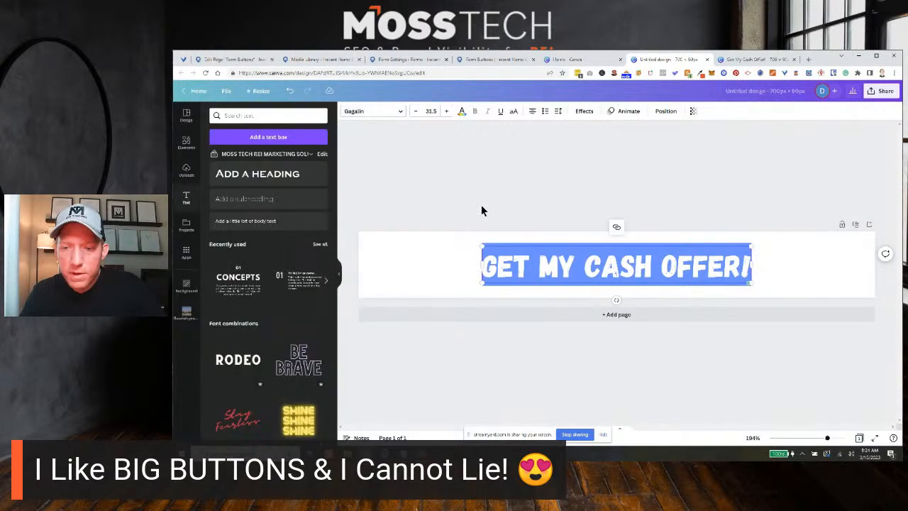
click(426, 274)
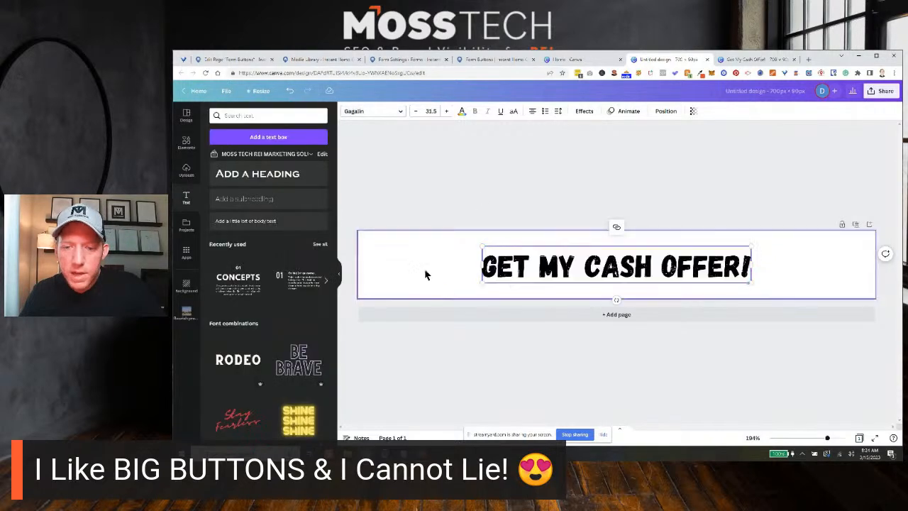
Enlarge the heading to a font size of about 46.3 and centre it on the banner.
click(749, 267)
drag(750, 245, 817, 224)
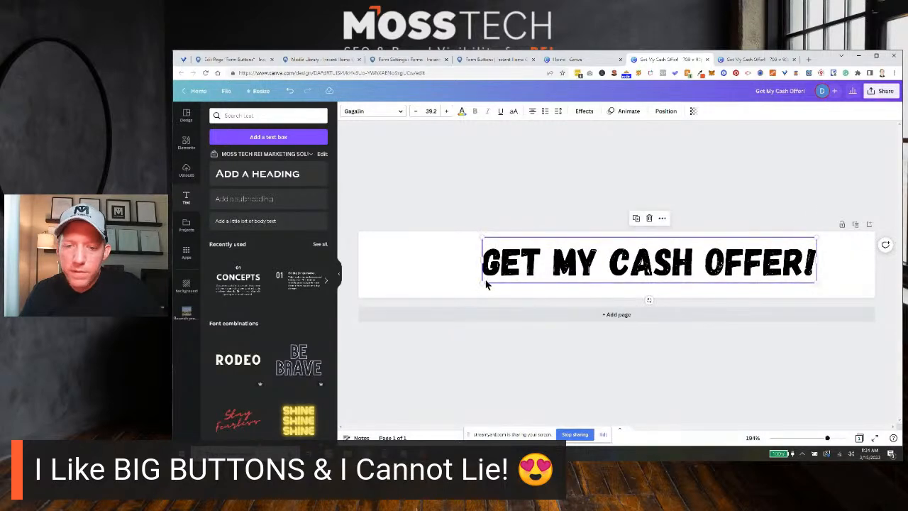
drag(480, 282, 423, 298)
mouse_move(559, 267)
mouse_down()
mouse_move(547, 267)
mouse_move(572, 259)
mouse_move(563, 272)
mouse_up()
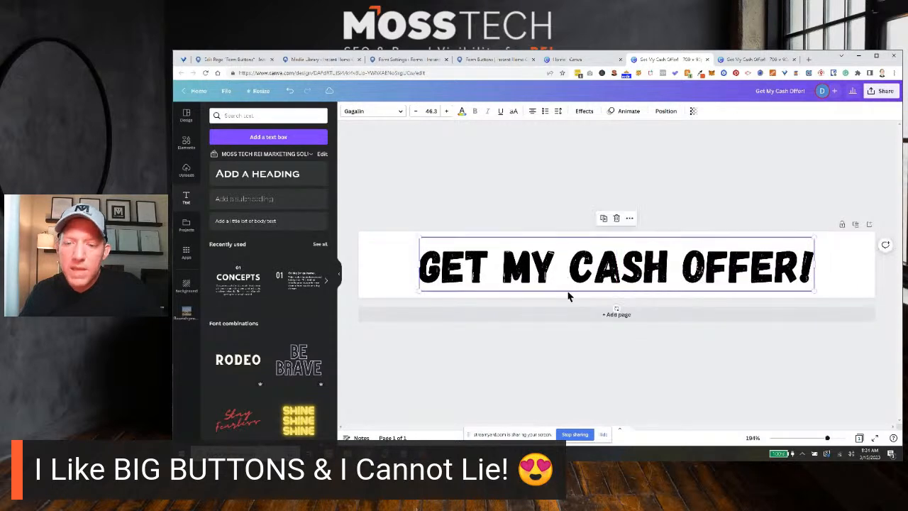
click(628, 357)
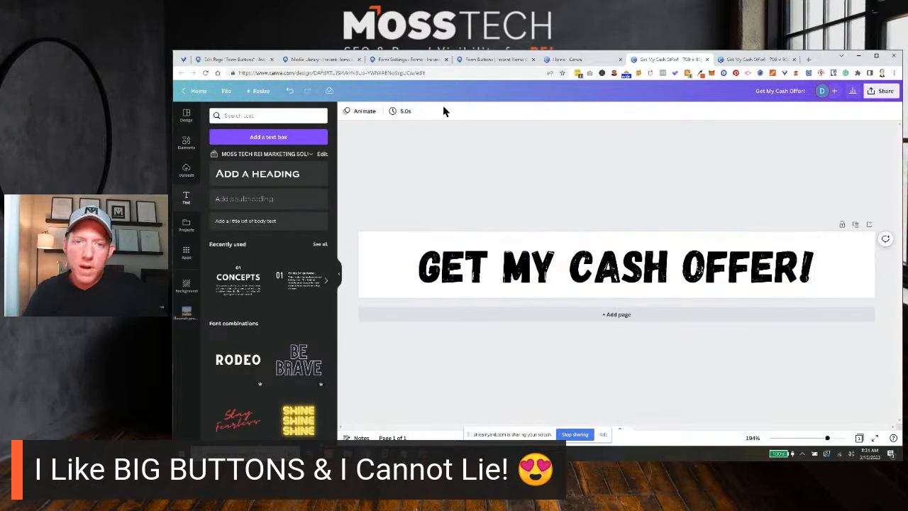
Check the white-text image buttons on the live Form Buttons page, and return to the new 700 × 90 px Canva design.
click(410, 61)
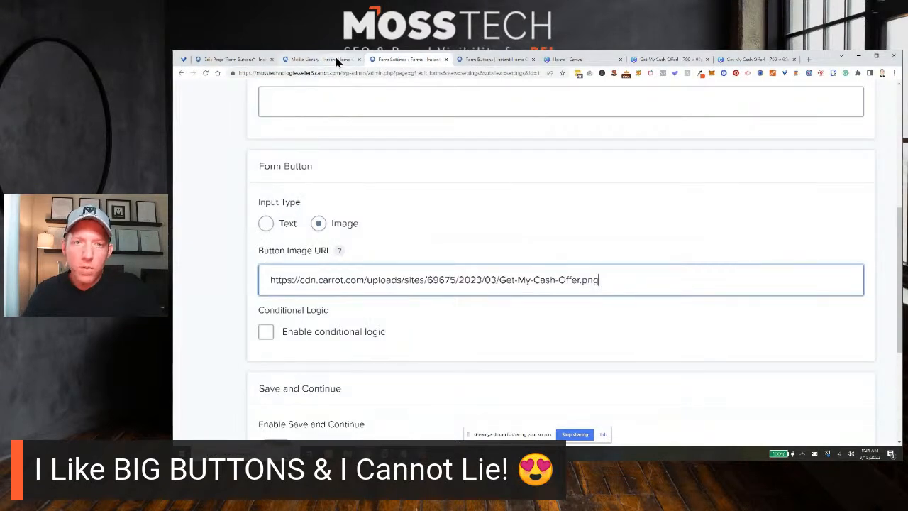
click(335, 59)
click(491, 60)
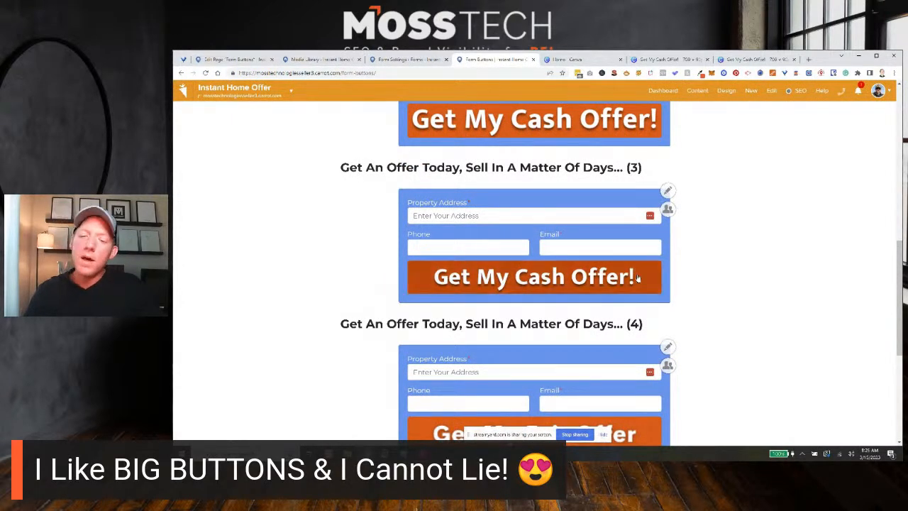
scroll(707, 273, up, 1)
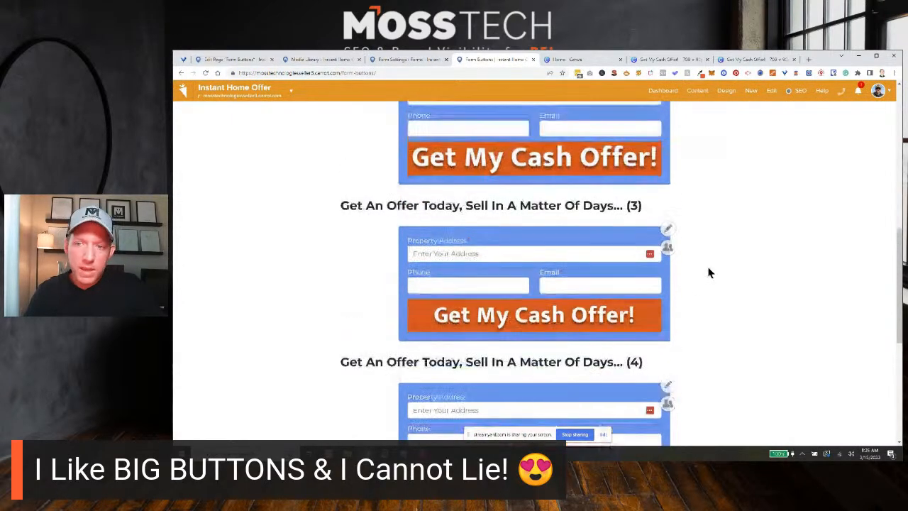
click(588, 59)
click(653, 61)
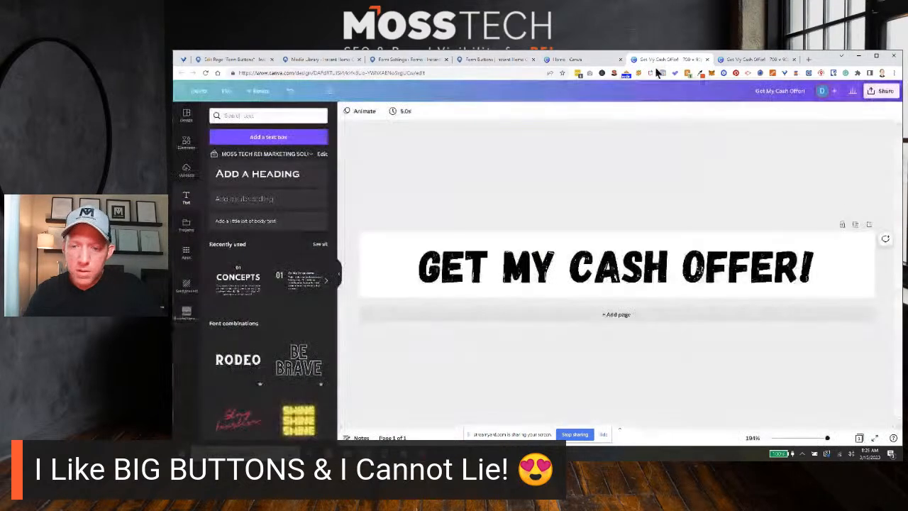
Try white as the heading's text colour and restore it to black.
click(533, 267)
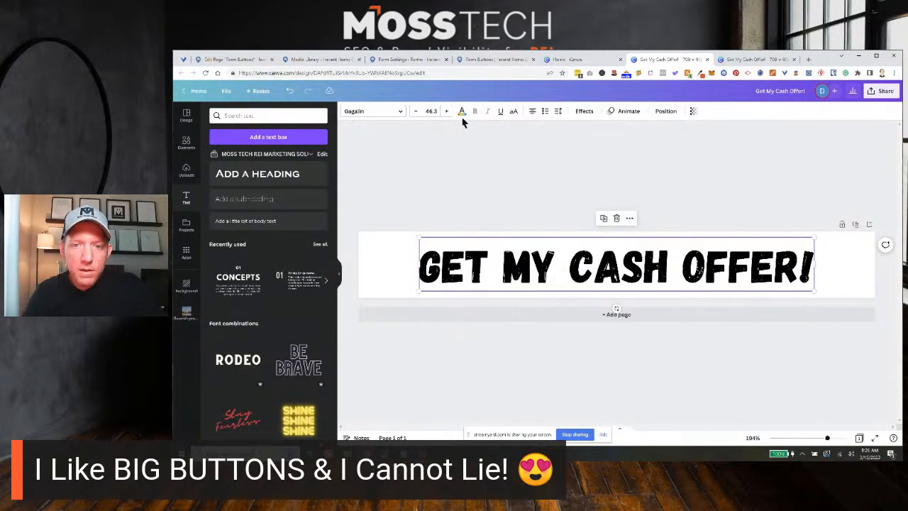
click(462, 112)
click(255, 157)
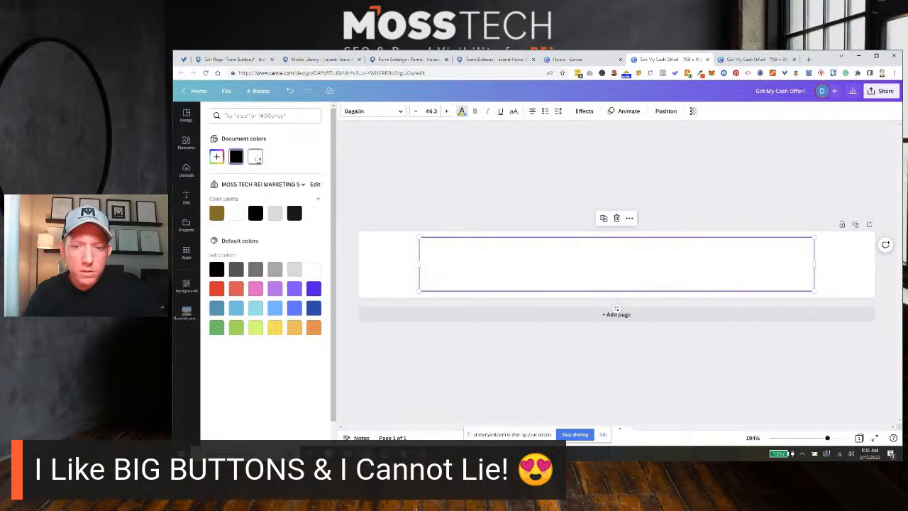
click(236, 157)
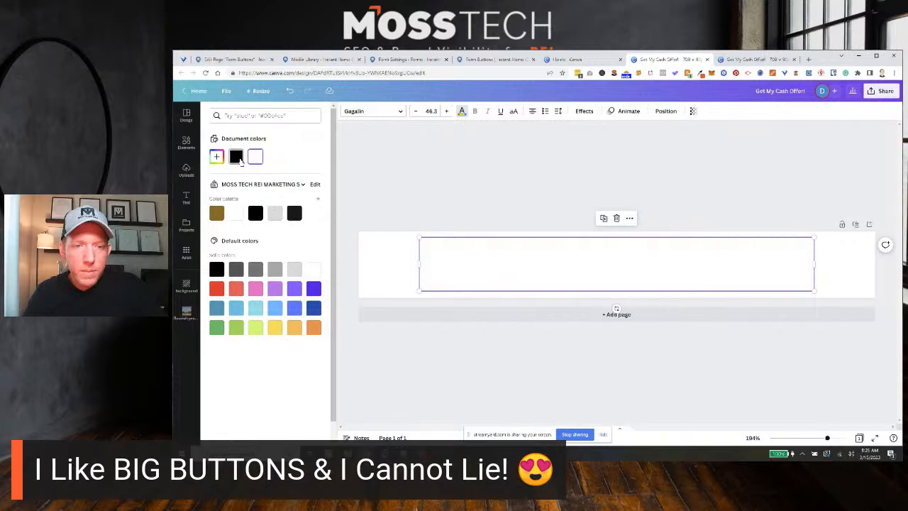
Apply the Lift text effect to the "Get My Cash Offer!" heading.
click(468, 266)
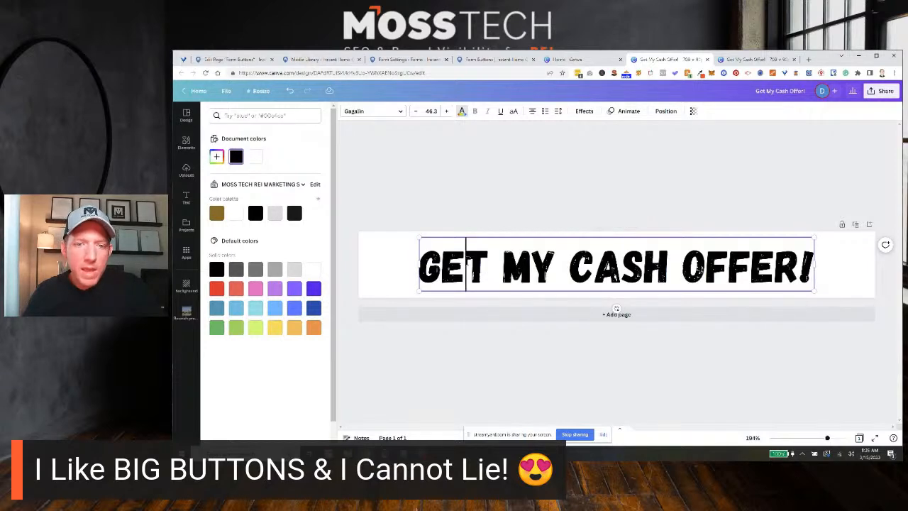
double_click(474, 262)
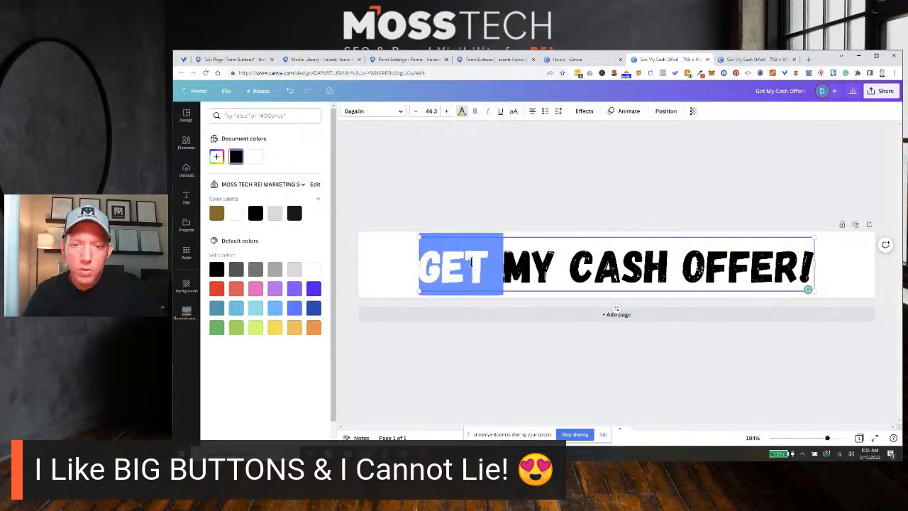
click(585, 113)
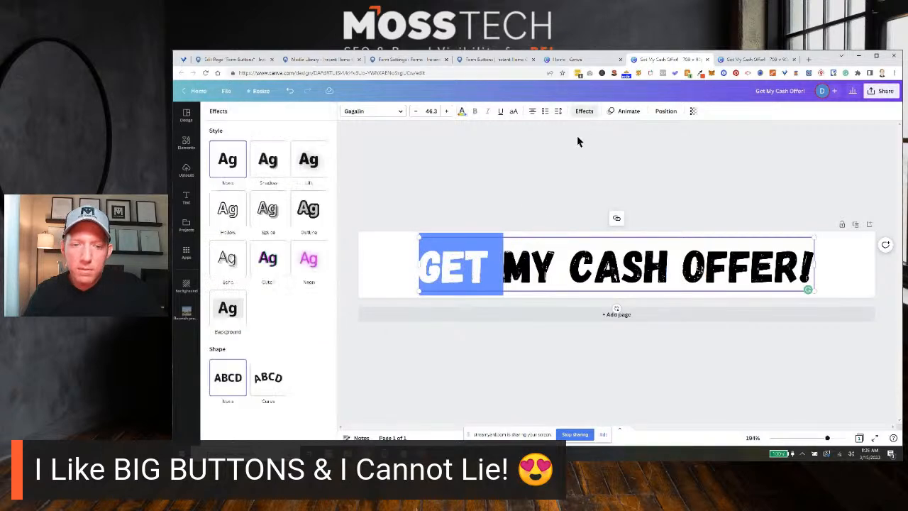
click(555, 250)
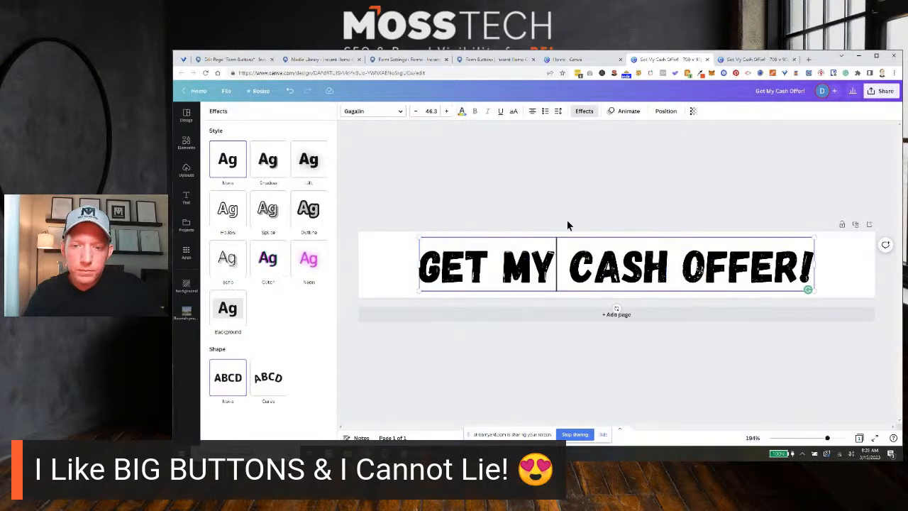
click(268, 162)
click(307, 160)
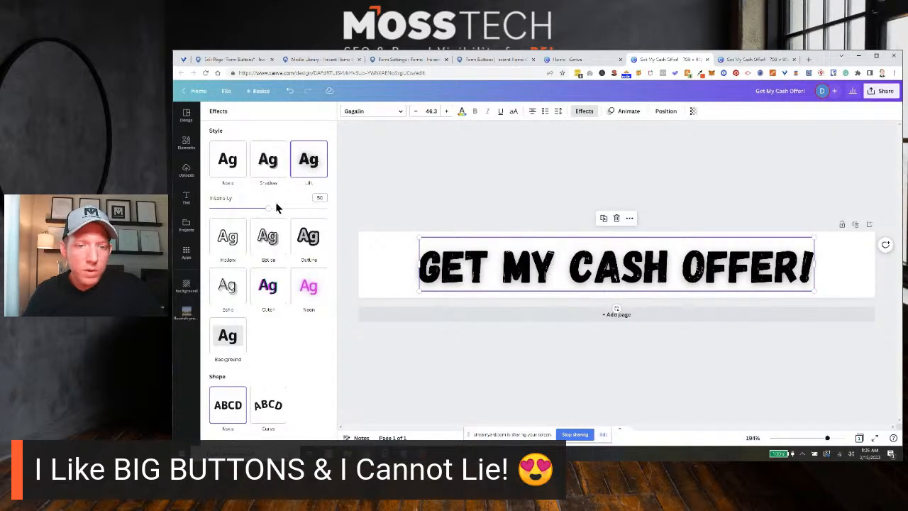
Replace the heading's Lift effect with a Shadow effect and set the shadow offset to about 60.
mouse_move(270, 209)
mouse_down()
mouse_move(300, 206)
mouse_move(245, 206)
mouse_move(276, 206)
mouse_up()
click(268, 160)
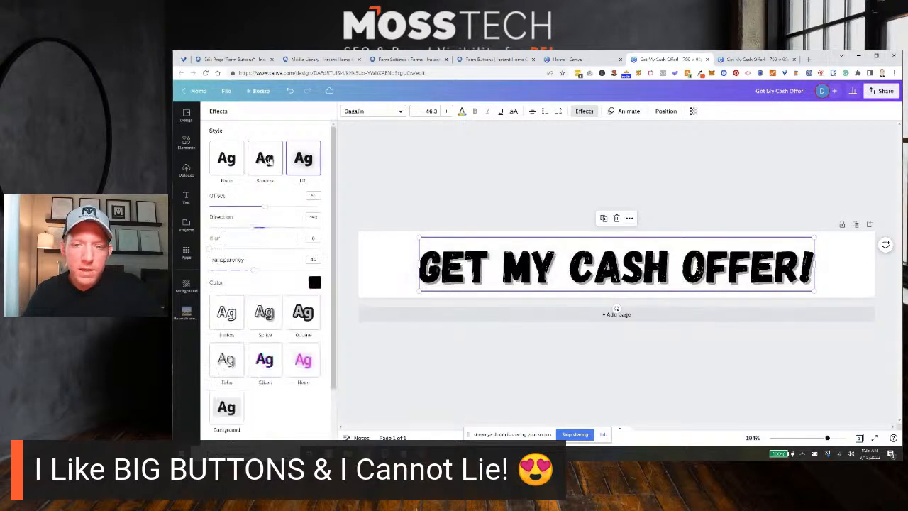
mouse_move(268, 207)
mouse_down()
mouse_move(294, 206)
mouse_move(249, 206)
mouse_move(293, 206)
mouse_move(276, 205)
mouse_up()
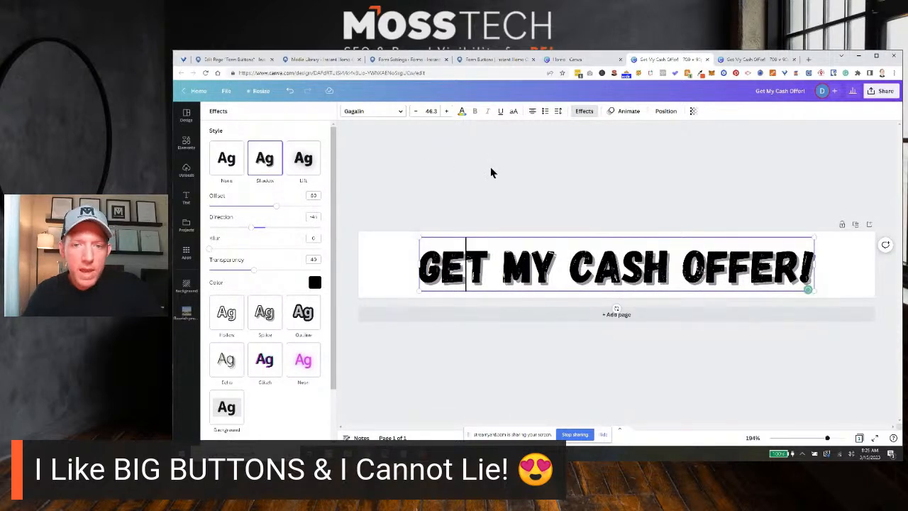
Change the text colour of the whole "Get My Cash Offer!" heading to white and deselect it.
click(461, 112)
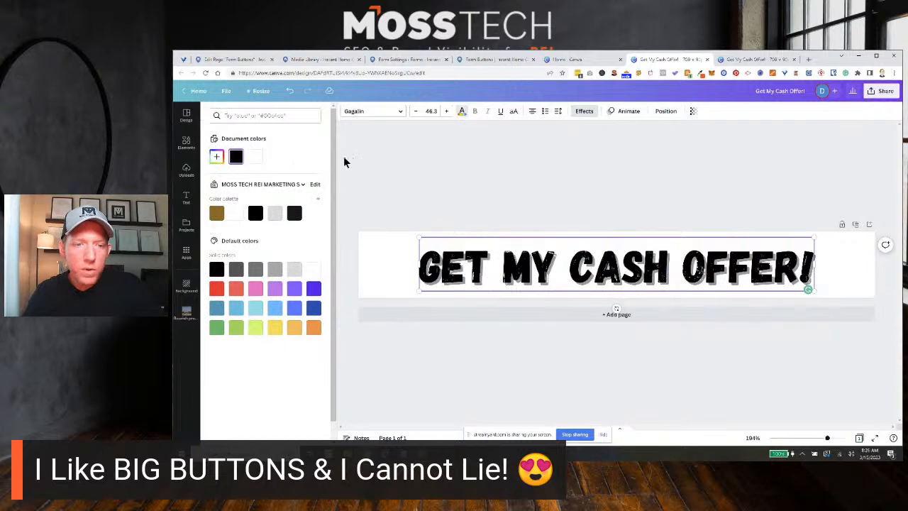
click(256, 156)
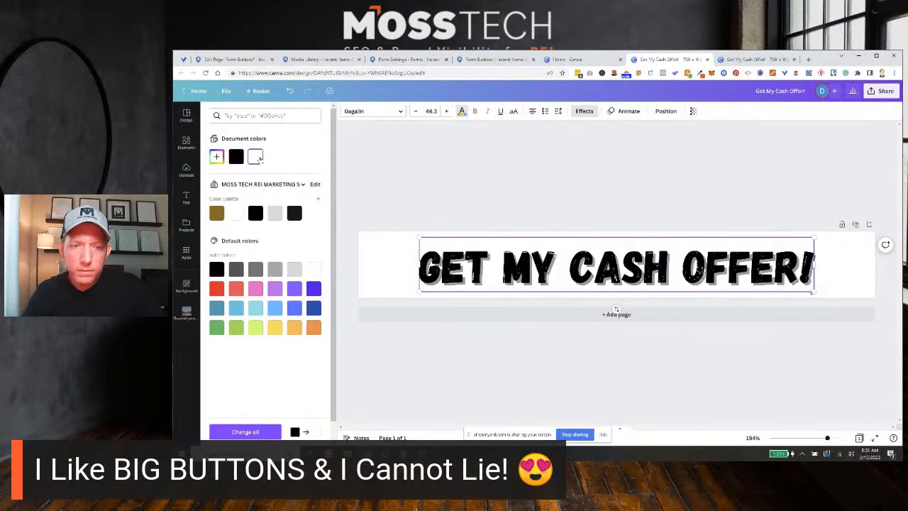
double_click(468, 264)
click(259, 159)
click(406, 201)
click(405, 257)
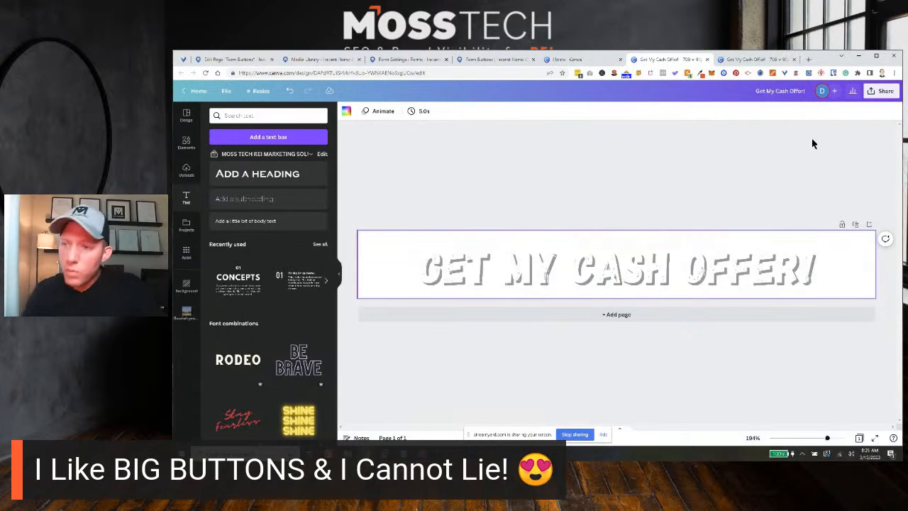
Open the design's sharing and download options, and review the Carrot Media Library and the form's Button Image URL setting.
click(881, 90)
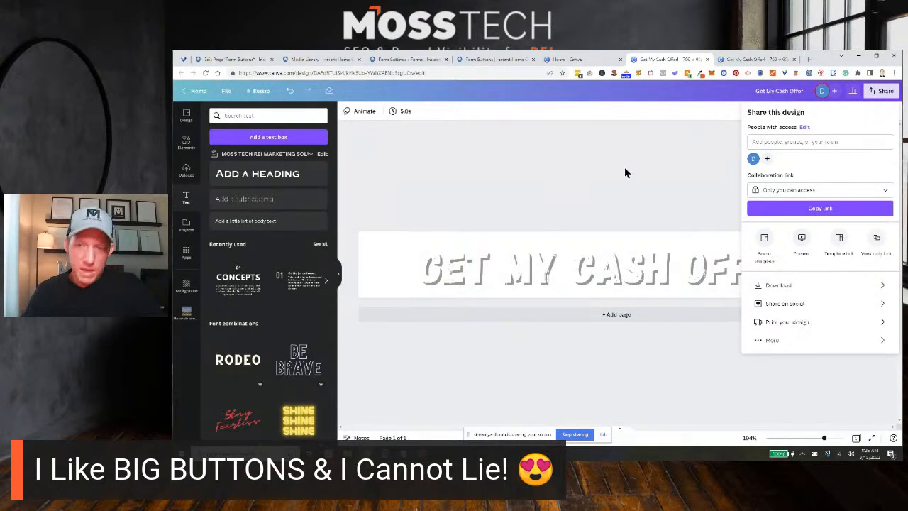
click(313, 60)
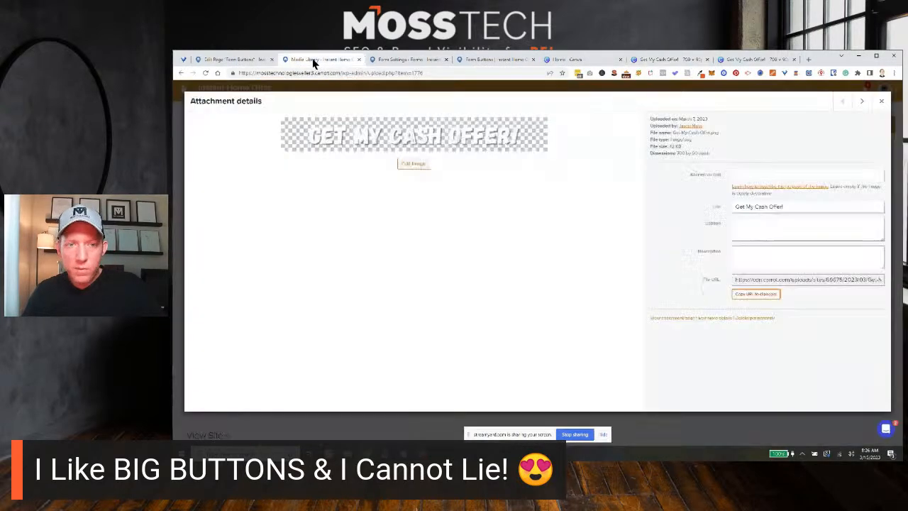
click(882, 102)
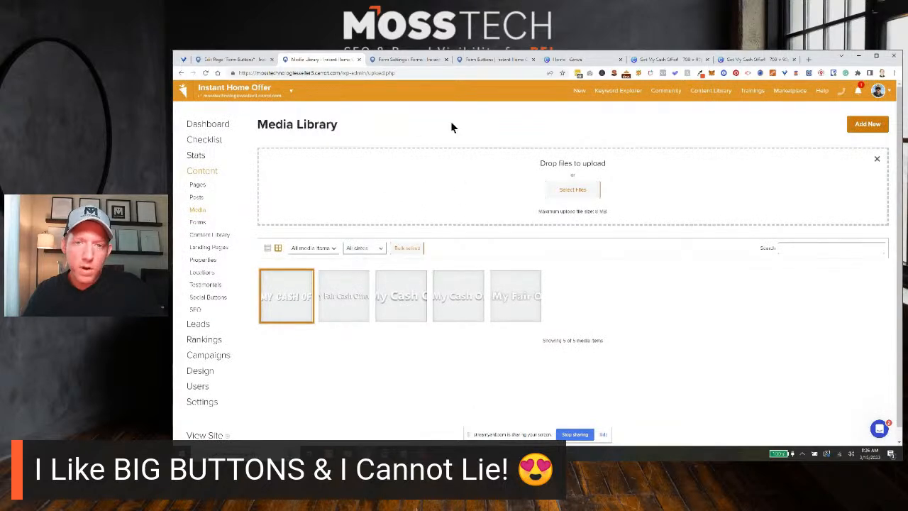
click(416, 60)
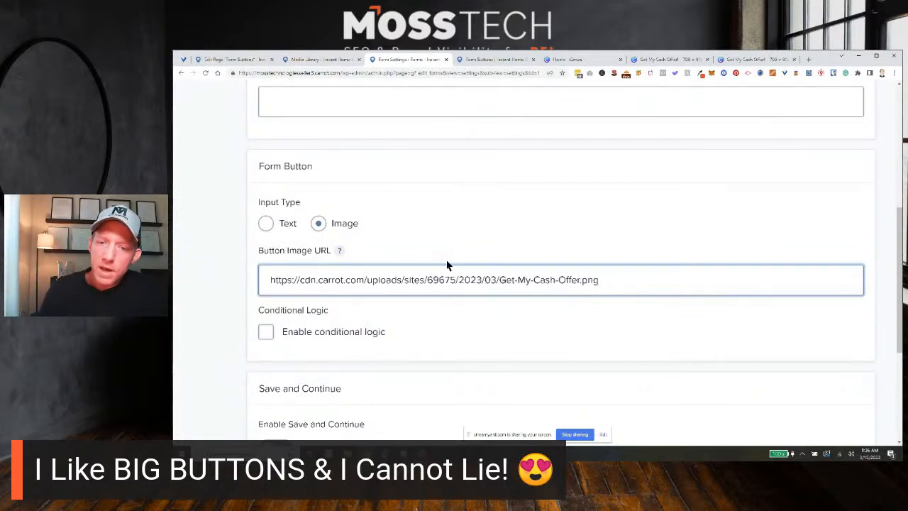
Compare the default text button with the larger image buttons of forms (1) and (2) on the live Form Buttons page.
click(497, 61)
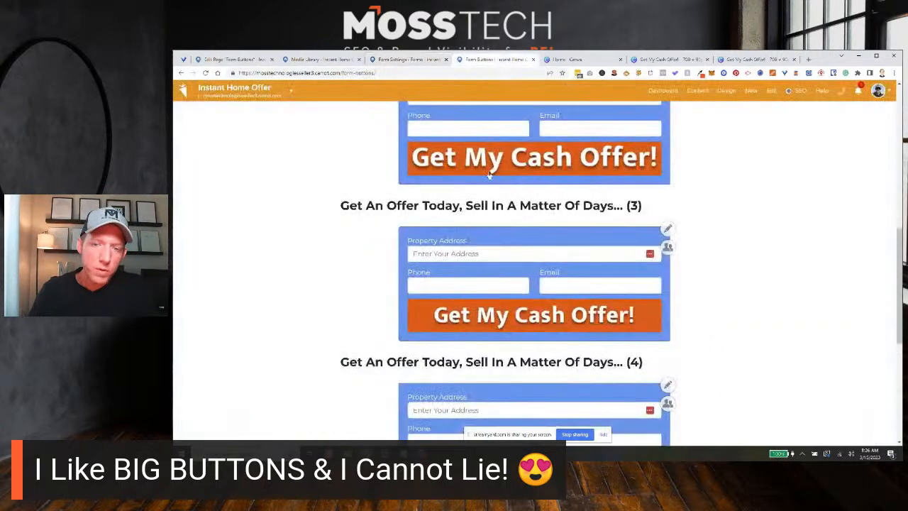
scroll(371, 277, up, 2)
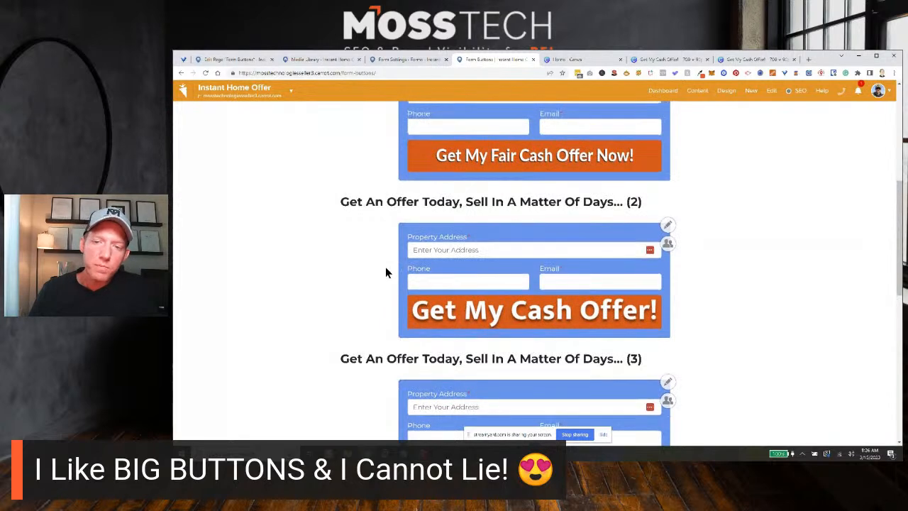
scroll(385, 268, up, 1)
scroll(453, 249, up, 1)
scroll(347, 256, up, 2)
scroll(347, 262, down, 1)
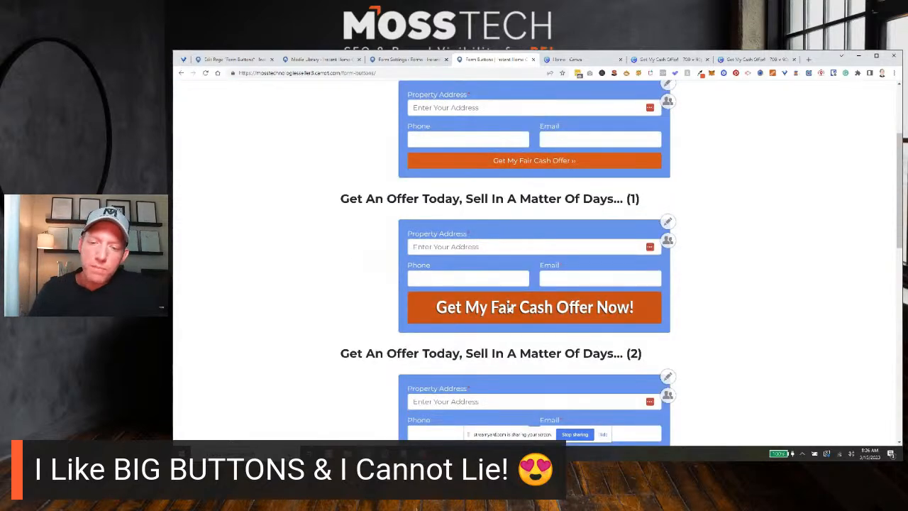
scroll(386, 295, down, 1)
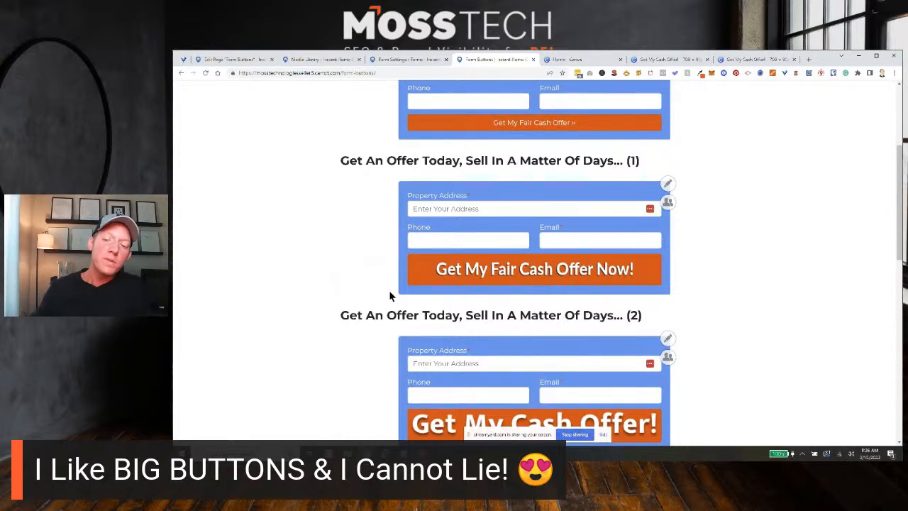
scroll(370, 298, down, 1)
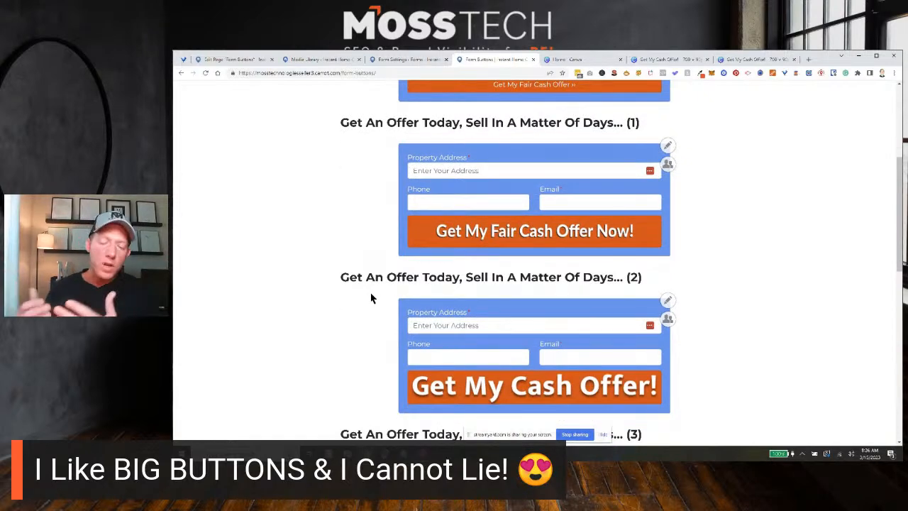
scroll(353, 270, down, 3)
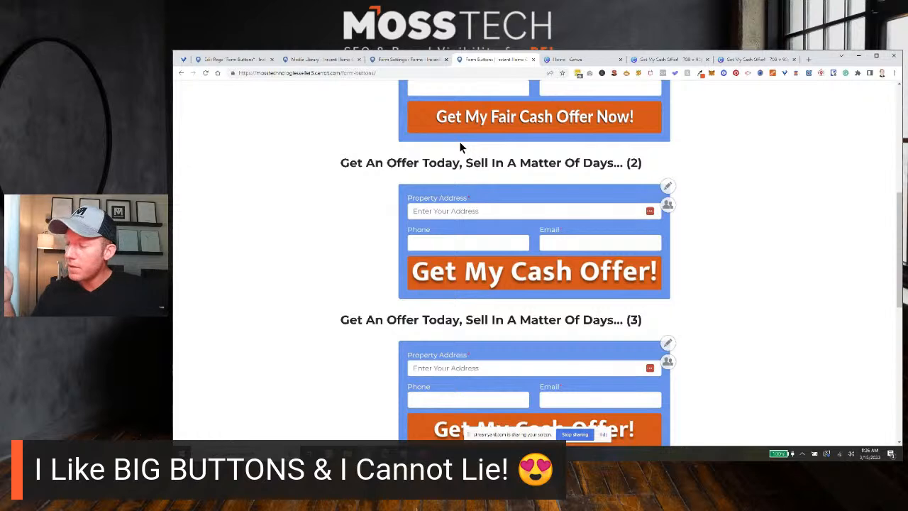
scroll(476, 185, up, 3)
scroll(498, 207, down, 2)
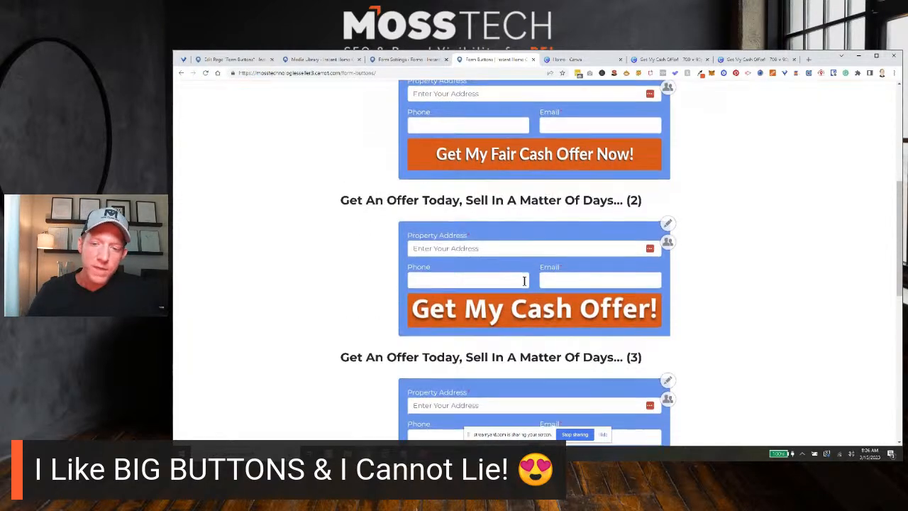
Check the image options of form (2)'s button and the buttons of forms (3) to (5), and return to the Canva design.
scroll(522, 245, down, 1)
right_click(518, 239)
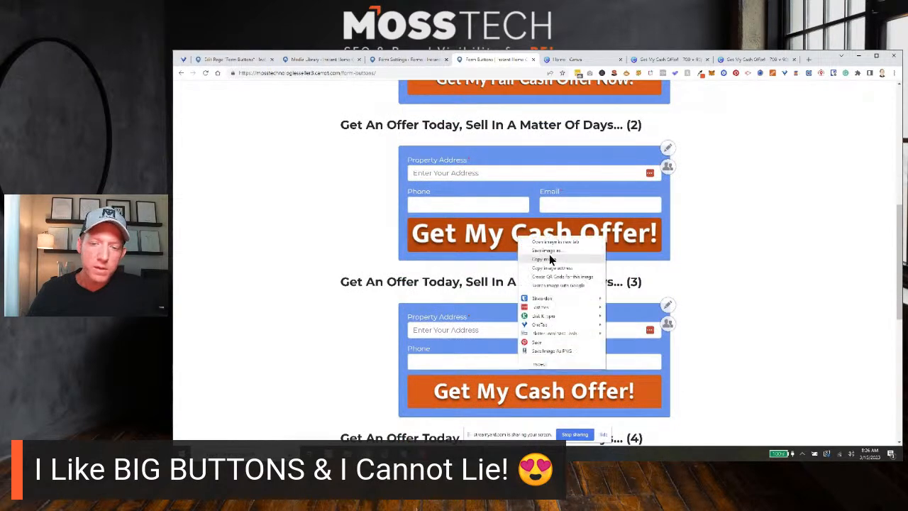
click(317, 207)
scroll(316, 206, down, 2)
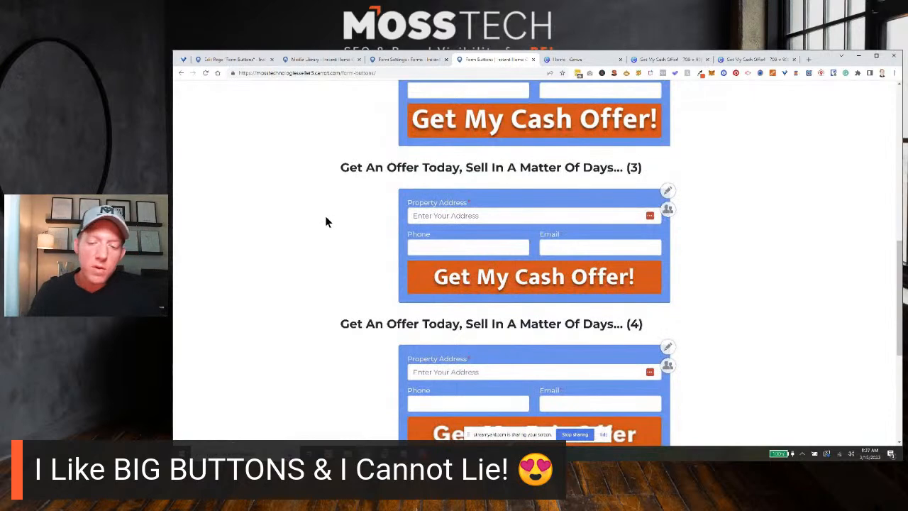
scroll(328, 222, down, 5)
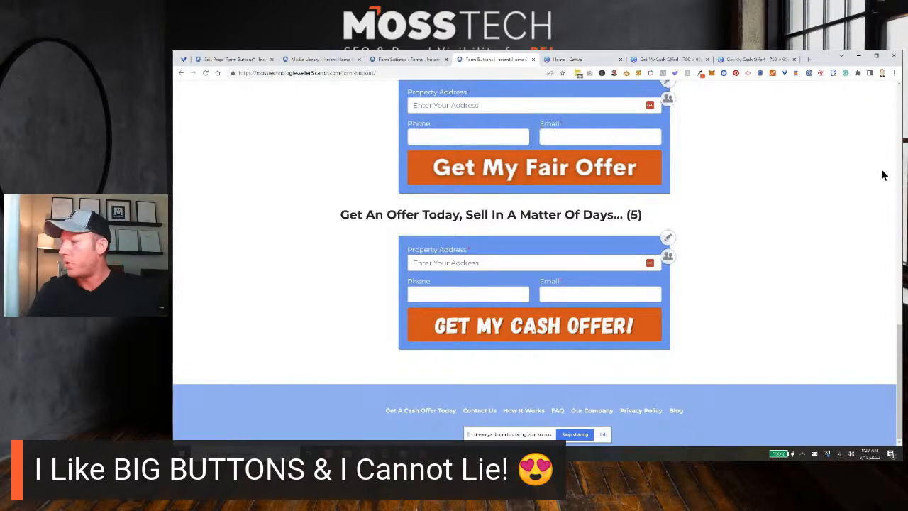
click(675, 60)
click(705, 175)
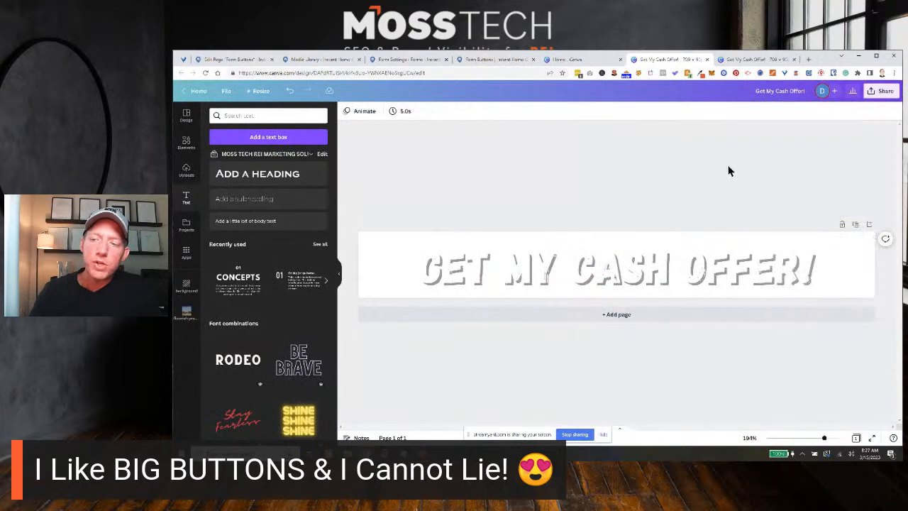